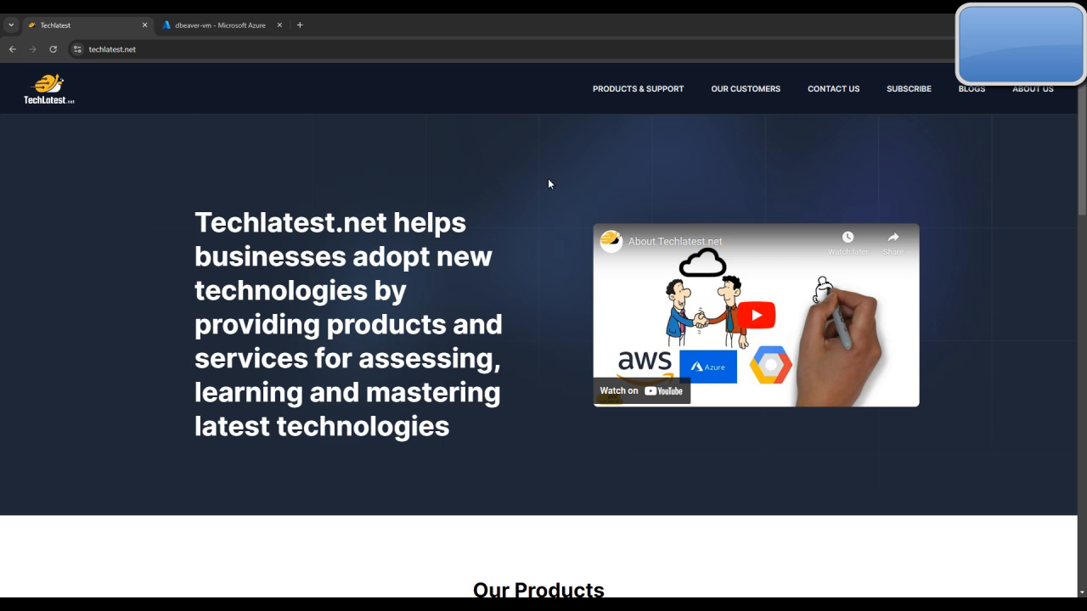
Open the Azure Deployment Guide for the Pre-configured DBeaver for Seamless Database Management product.
{"action": "left_click", "coordinate": [651, 90]}
{"action": "scroll", "coordinate": [678, 305], "scroll_direction": "down", "scroll_amount": 10}
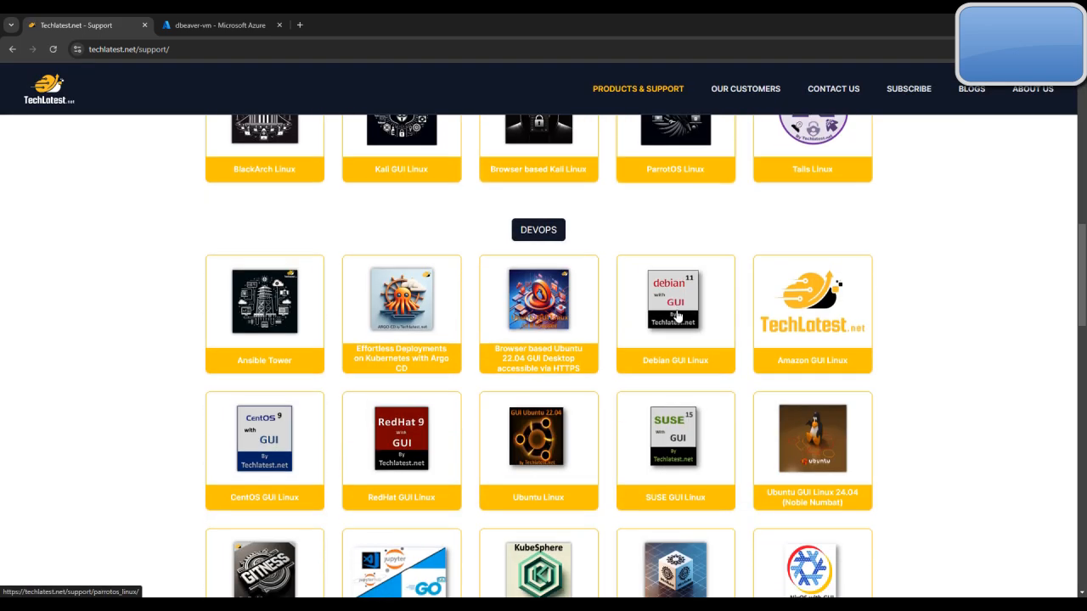
{"action": "scroll", "coordinate": [678, 316], "scroll_direction": "down", "scroll_amount": 6}
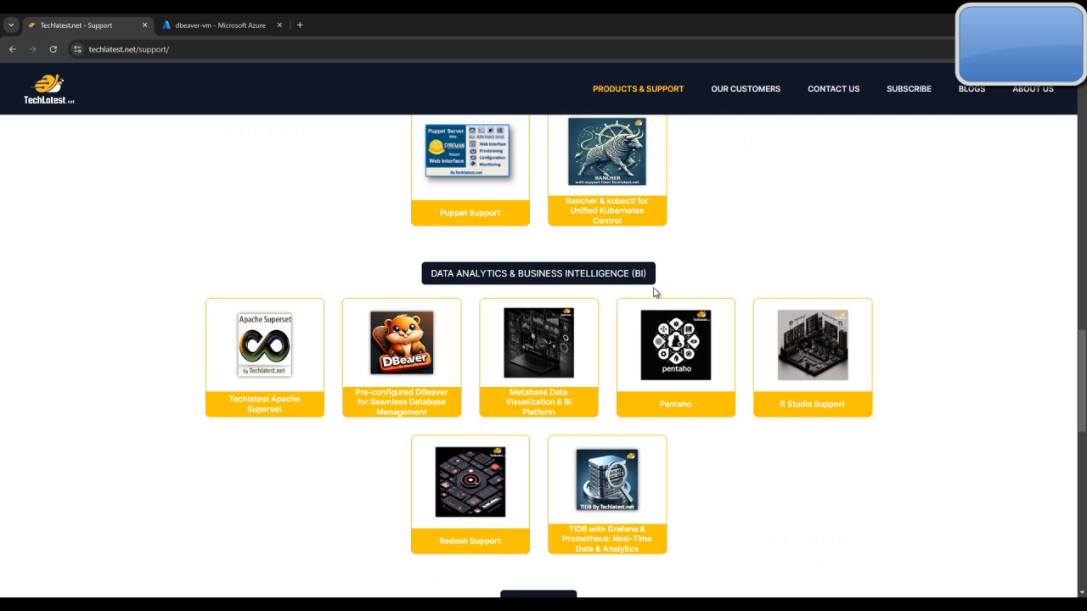
{"action": "left_click", "coordinate": [406, 413]}
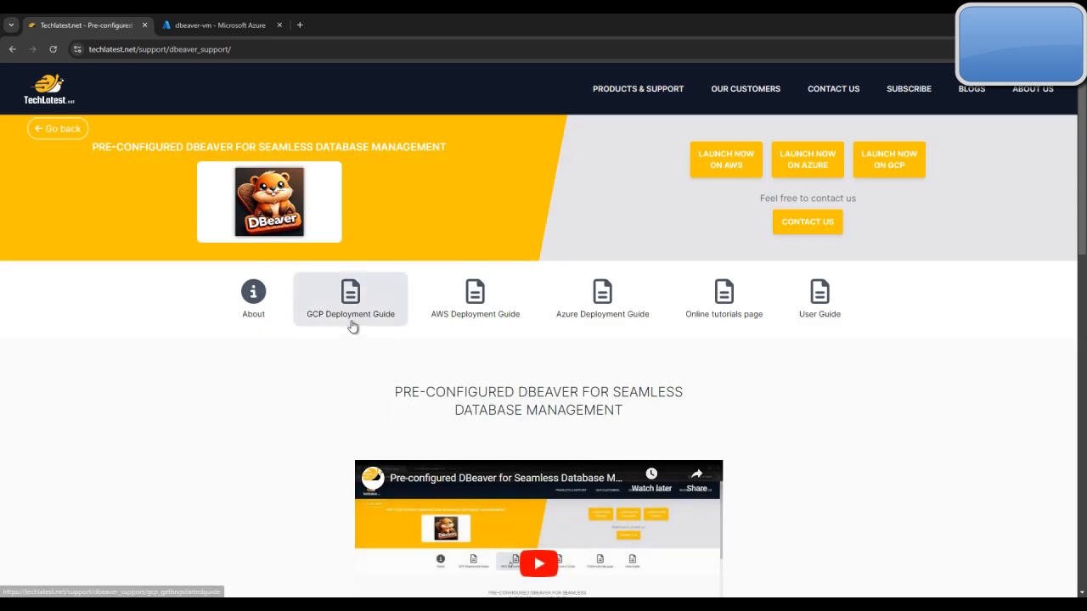
{"action": "left_click", "coordinate": [637, 316]}
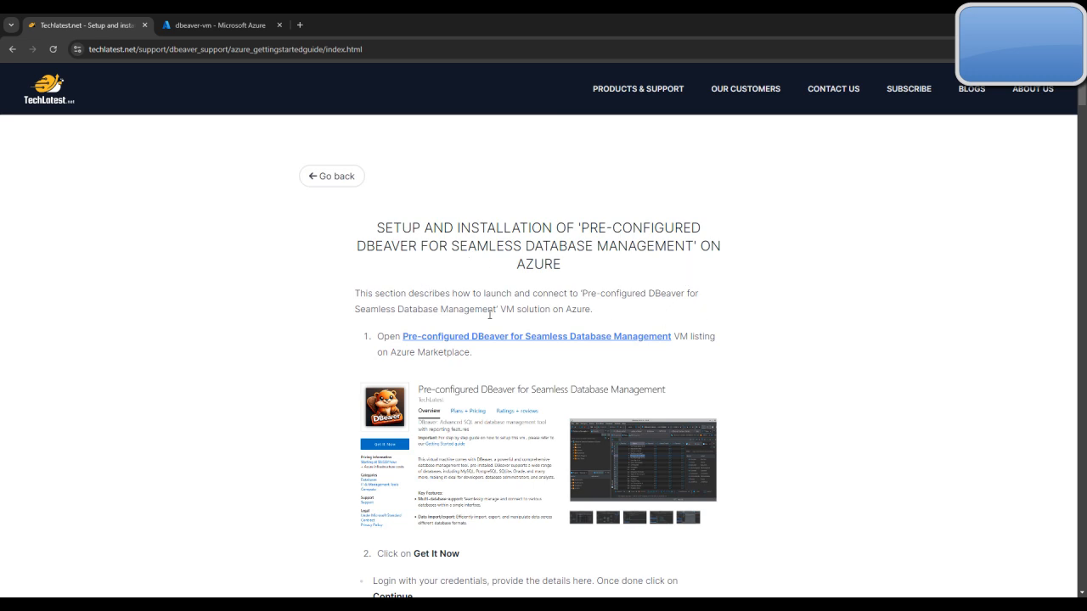
Open the guide's linked Azure Marketplace listing in a separate tab, get the DBeaver product and continue to its creation in Azure.
{"action": "right_click", "coordinate": [494, 346]}
{"action": "left_click", "coordinate": [544, 355]}
{"action": "left_click", "coordinate": [203, 25]}
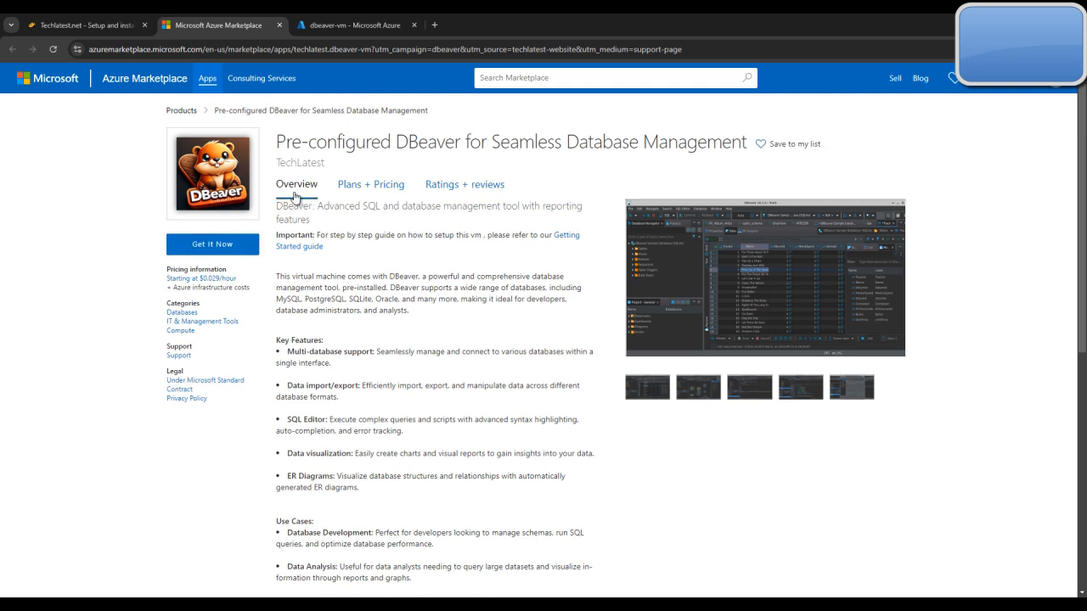
{"action": "scroll", "coordinate": [395, 306], "scroll_direction": "down", "scroll_amount": 5}
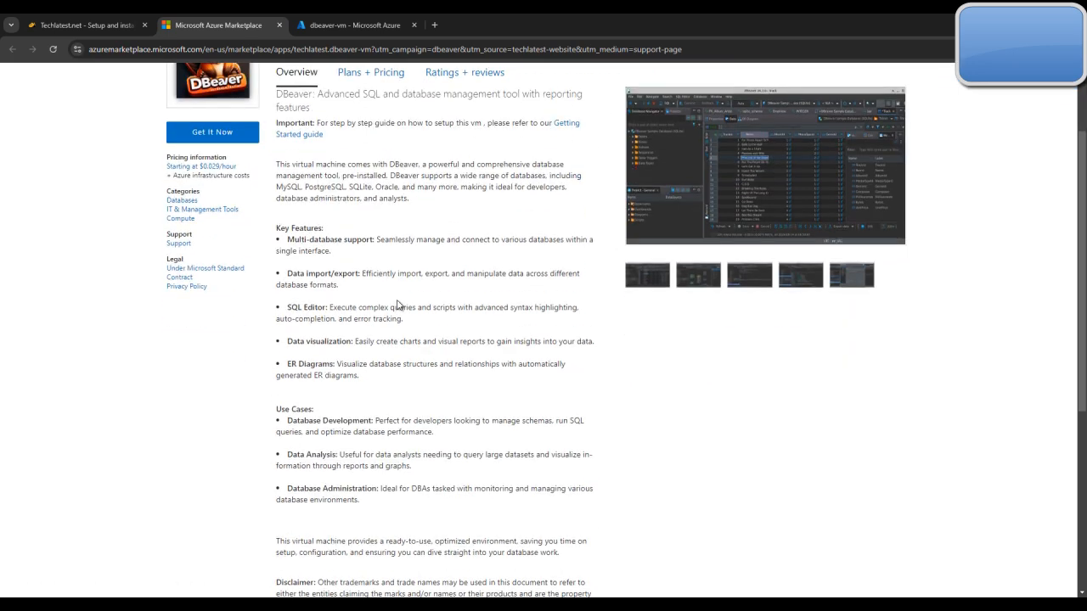
{"action": "scroll", "coordinate": [398, 294], "scroll_direction": "up", "scroll_amount": 5}
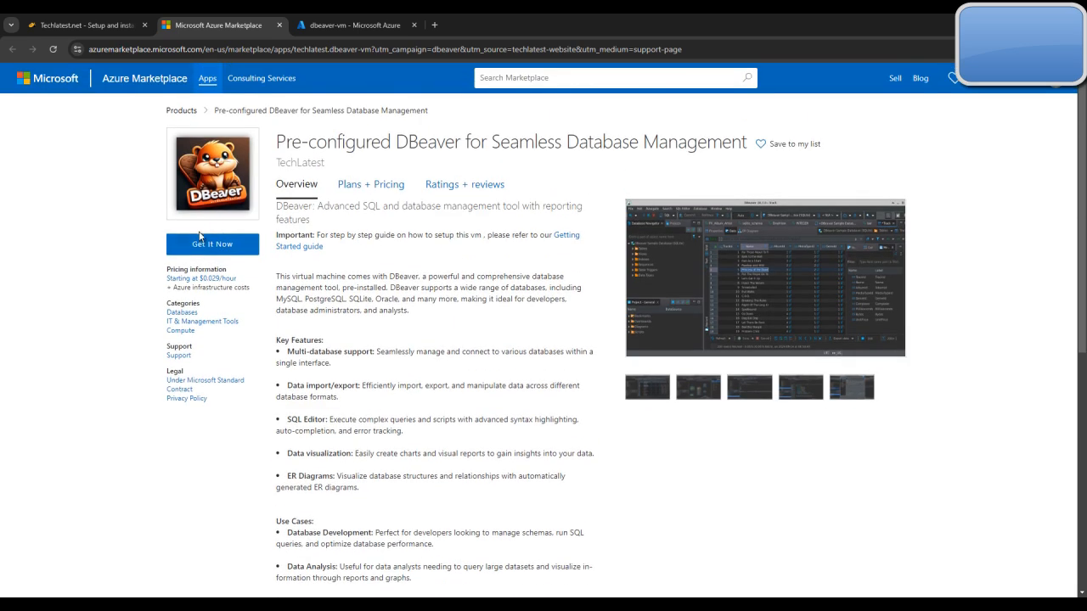
{"action": "left_click", "coordinate": [226, 247]}
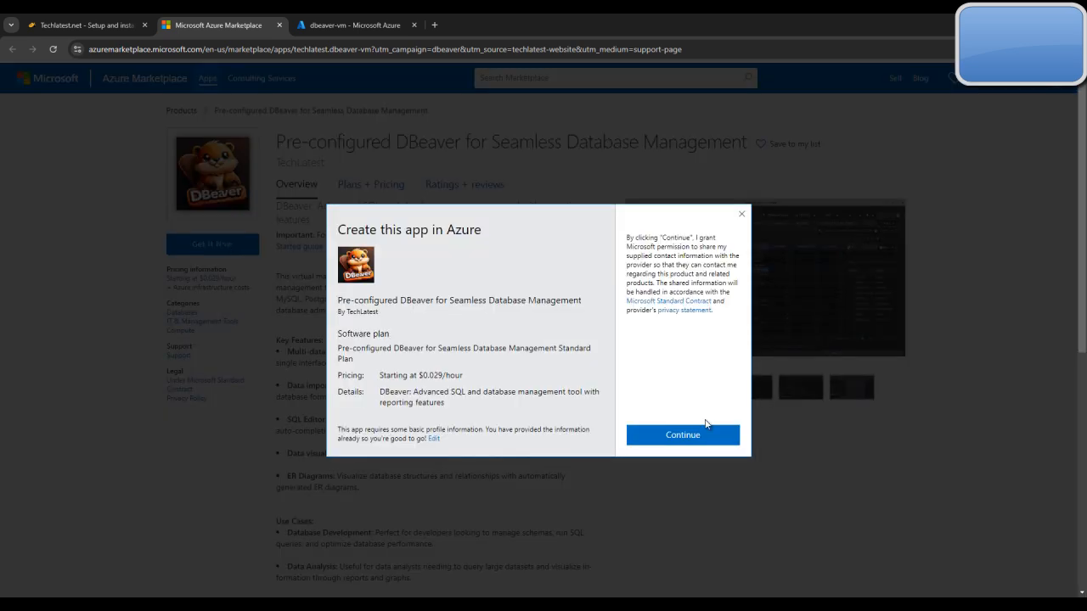
{"action": "left_click", "coordinate": [681, 434]}
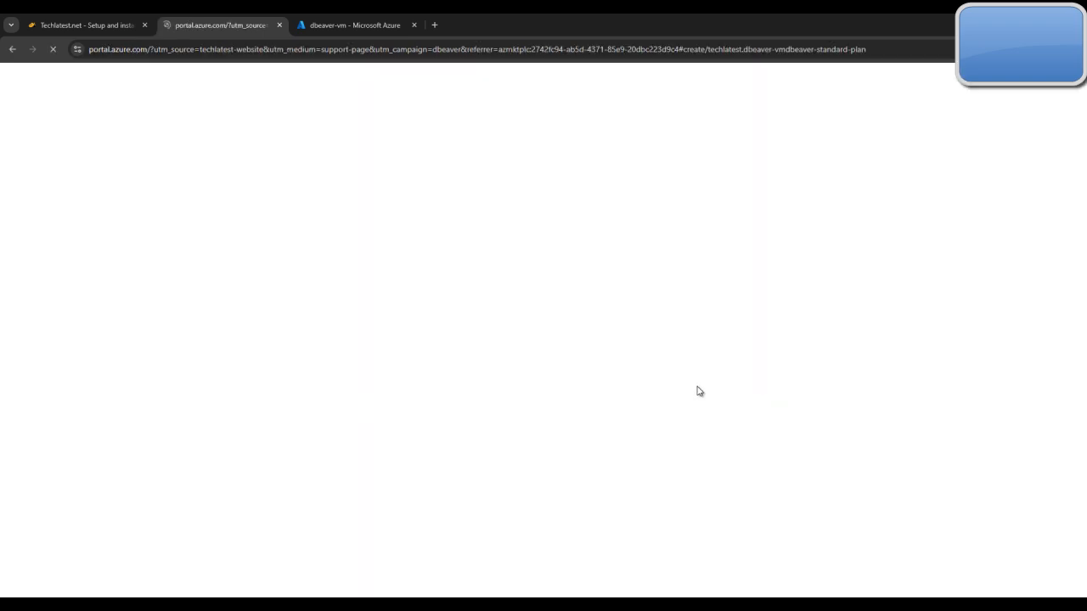
Start creating the virtual machine from the DBeaver product page, consulting the deployment guide's creation instructions.
{"action": "left_click", "coordinate": [114, 17]}
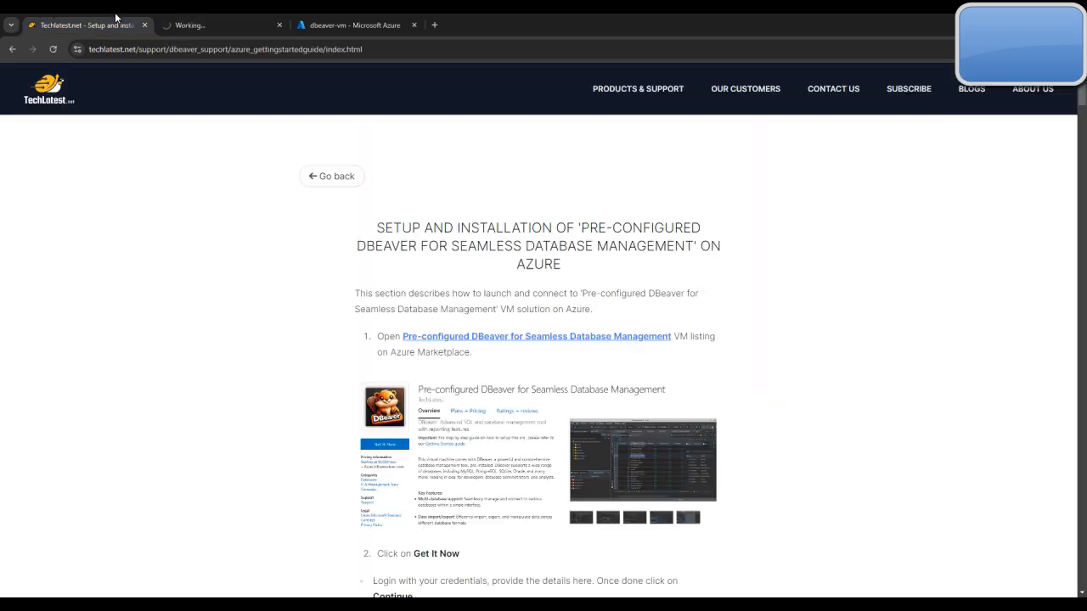
{"action": "scroll", "coordinate": [536, 335], "scroll_direction": "down", "scroll_amount": 4}
{"action": "scroll", "coordinate": [536, 335], "scroll_direction": "down", "scroll_amount": 4}
{"action": "scroll", "coordinate": [536, 335], "scroll_direction": "down", "scroll_amount": 2}
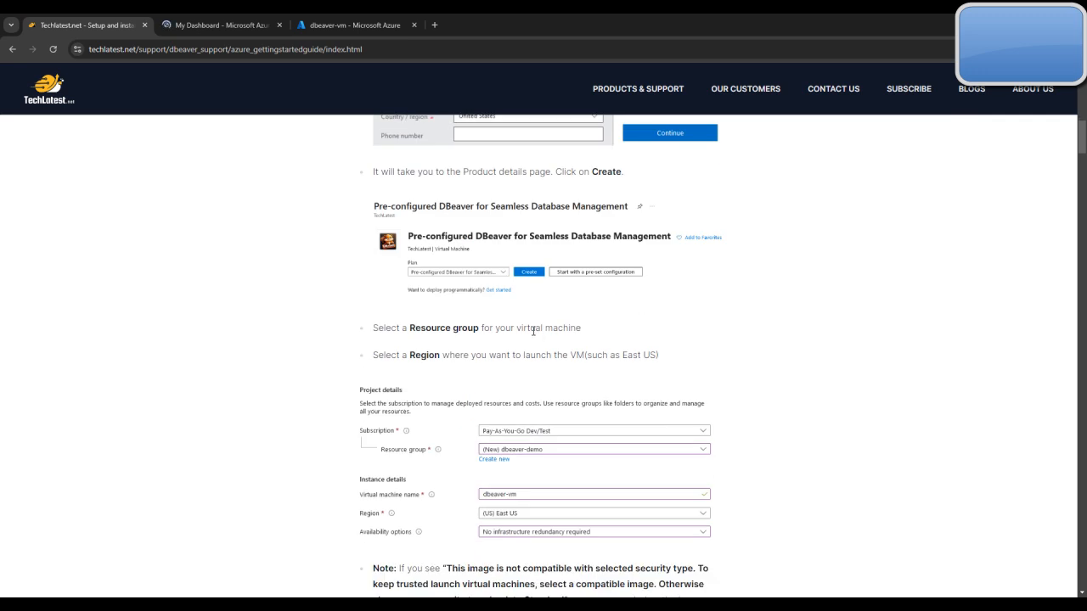
{"action": "left_click", "coordinate": [230, 21]}
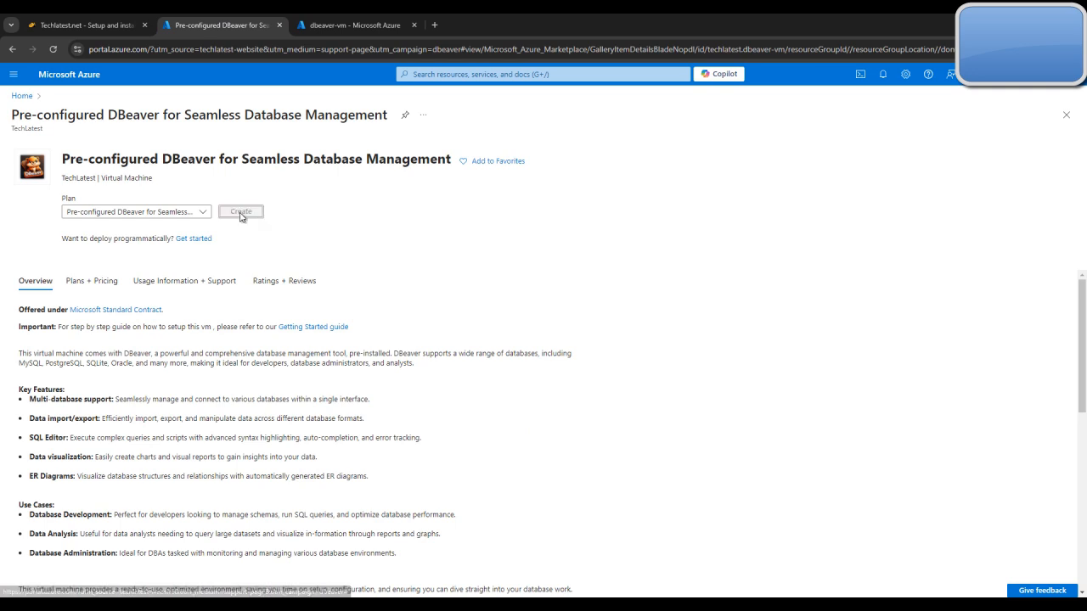
{"action": "left_click", "coordinate": [132, 17]}
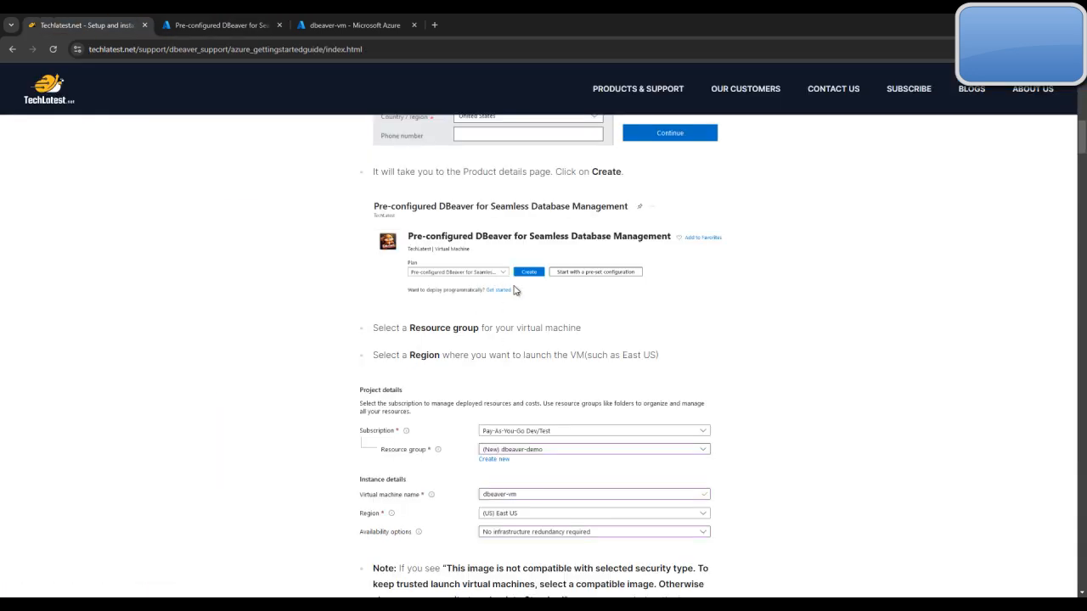
{"action": "left_click", "coordinate": [255, 19]}
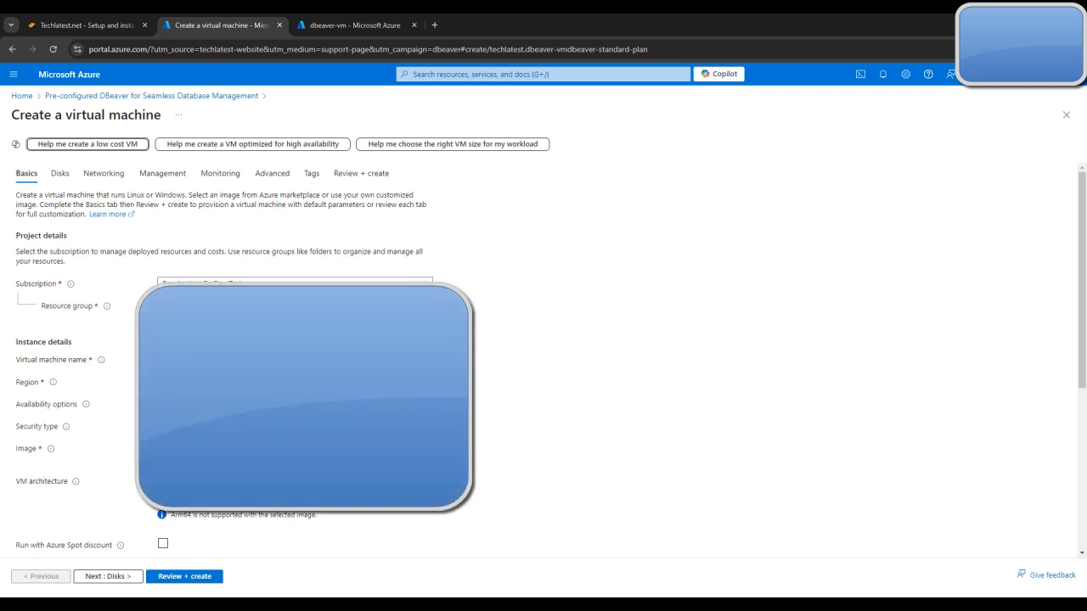
Assign the virtual machine to the resource group support2resourcegroup and name it dbeavervm.
{"action": "left_click", "coordinate": [319, 306]}
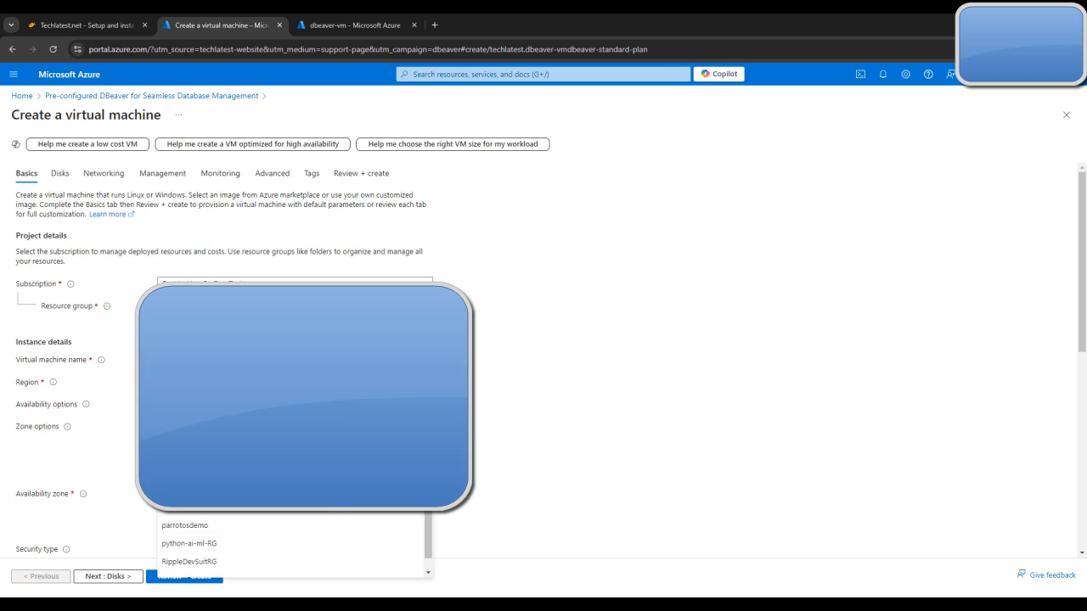
{"action": "scroll", "coordinate": [317, 569], "scroll_direction": "down", "scroll_amount": 1}
{"action": "left_click", "coordinate": [316, 574]}
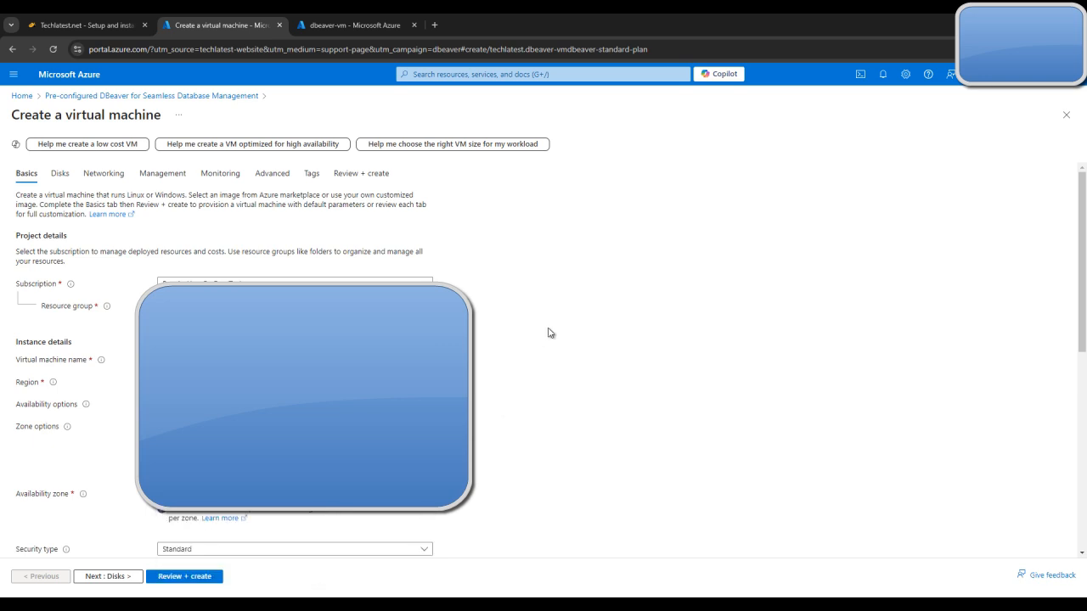
{"action": "scroll", "coordinate": [549, 332], "scroll_direction": "down", "scroll_amount": 2}
{"action": "left_click", "coordinate": [199, 245]}
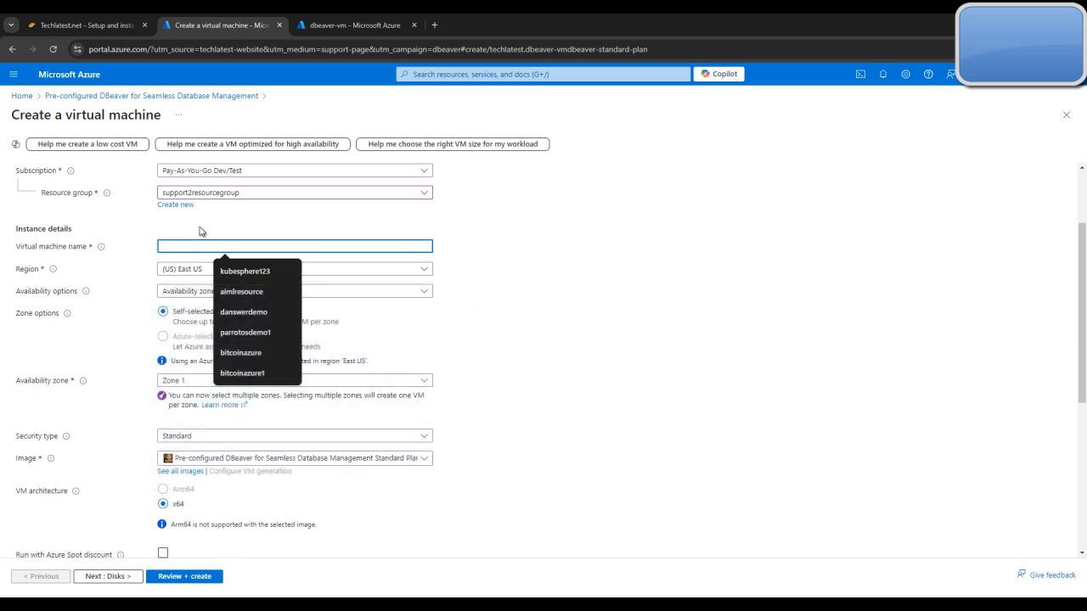
{"action": "type", "text": "dbeavervm"}
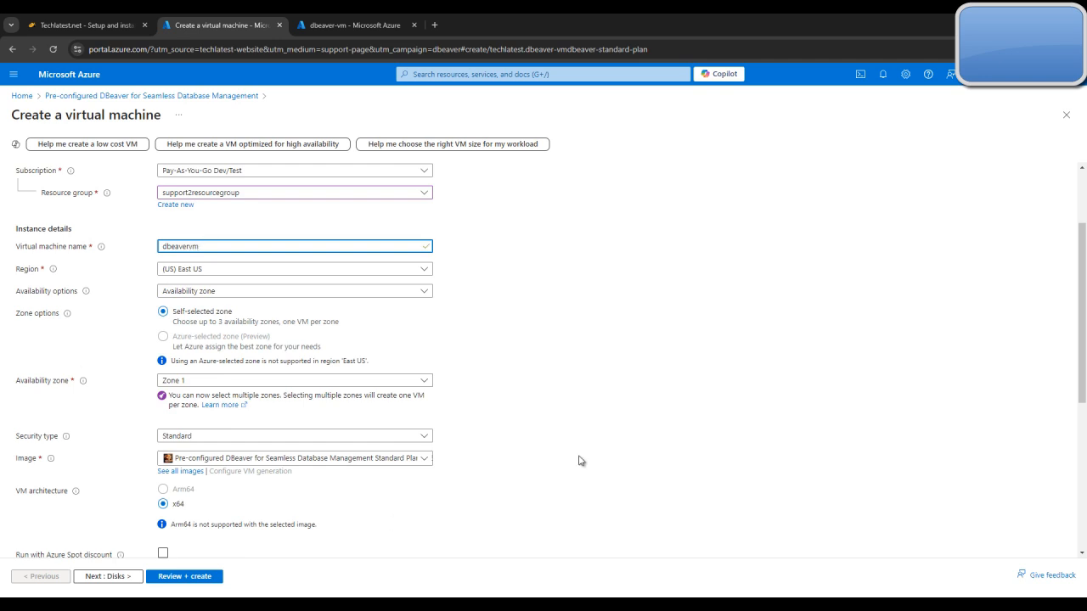
Examine the availability zone and security type options and compare them with the guide's note on image compatibility.
{"action": "scroll", "coordinate": [619, 417], "scroll_direction": "down", "scroll_amount": 1}
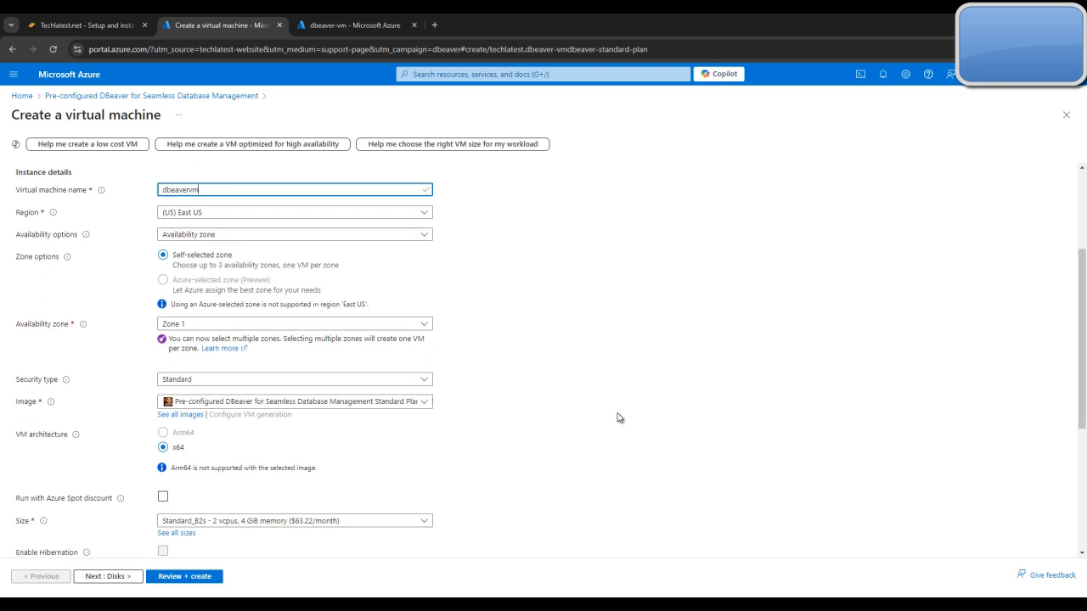
{"action": "scroll", "coordinate": [495, 310], "scroll_direction": "down", "scroll_amount": 1}
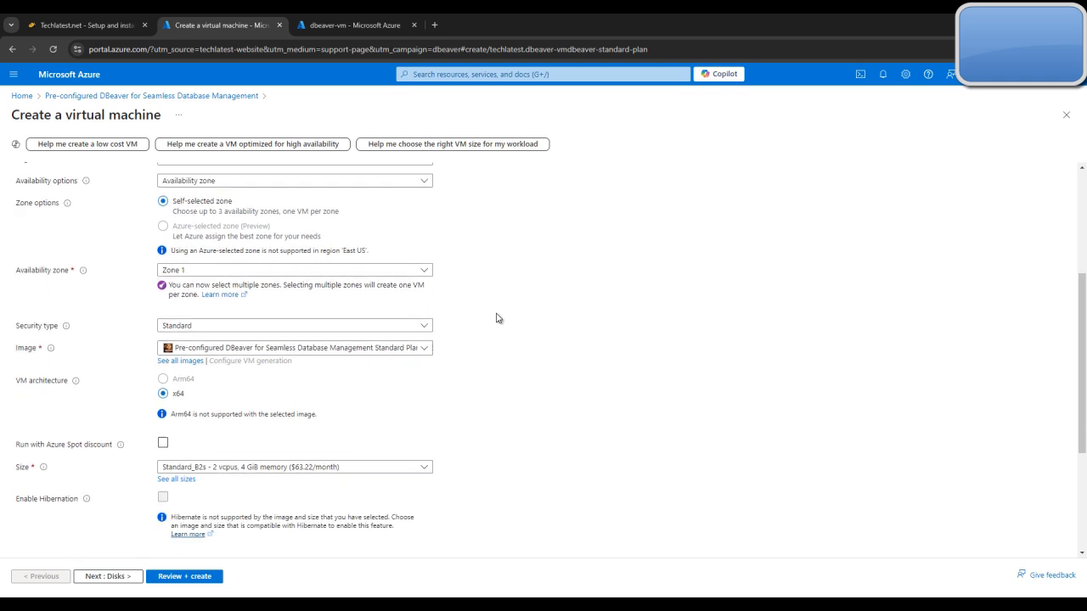
{"action": "scroll", "coordinate": [501, 343], "scroll_direction": "down", "scroll_amount": 1}
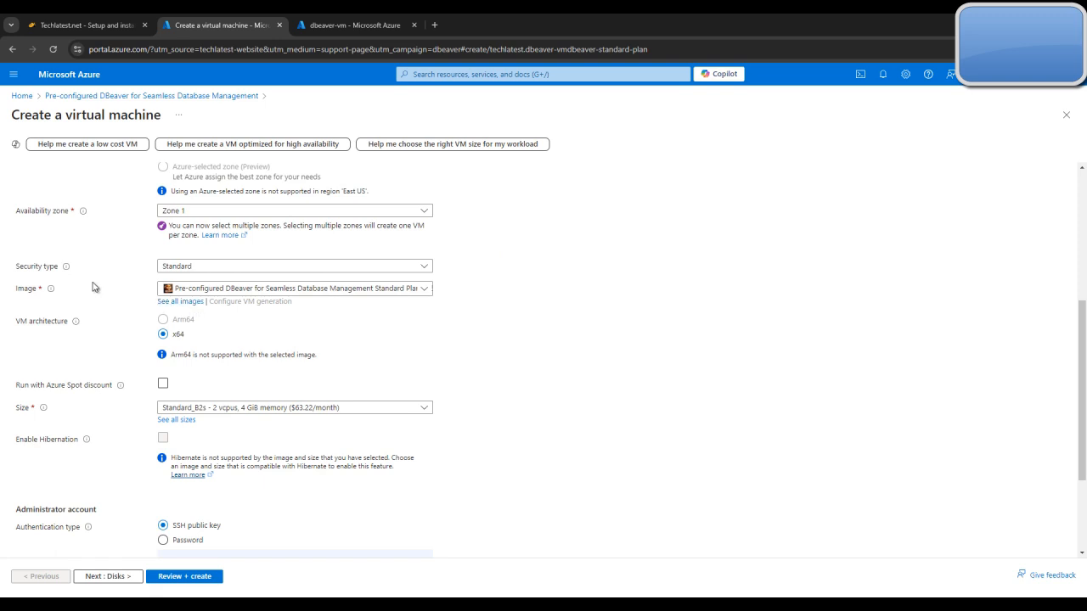
{"action": "left_click", "coordinate": [250, 267]}
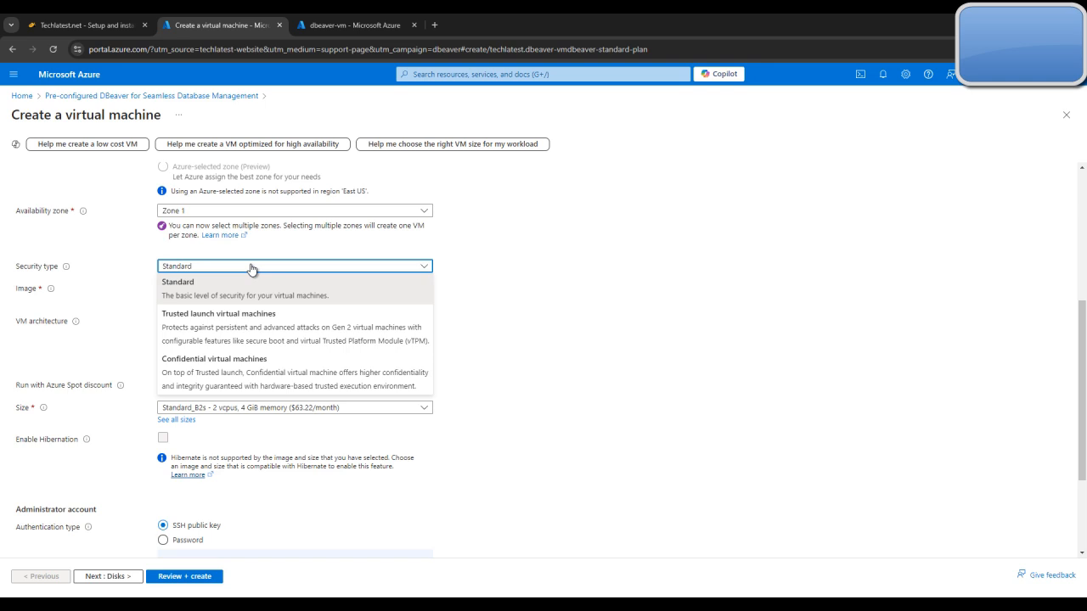
{"action": "left_click", "coordinate": [250, 267]}
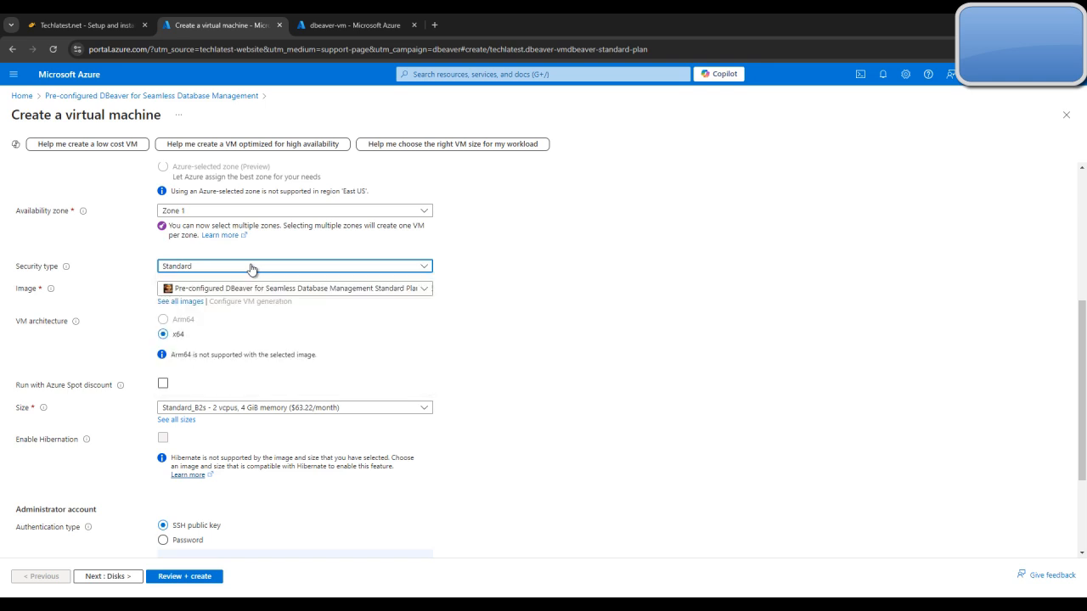
{"action": "left_click", "coordinate": [85, 24]}
{"action": "scroll", "coordinate": [501, 377], "scroll_direction": "down", "scroll_amount": 2}
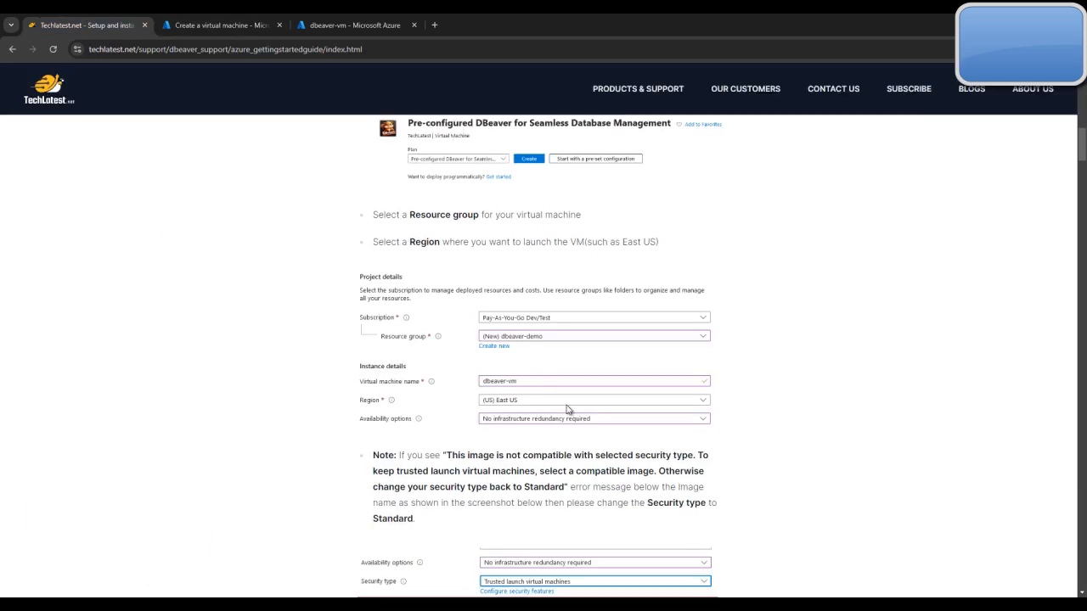
{"action": "scroll", "coordinate": [592, 401], "scroll_direction": "down", "scroll_amount": 3}
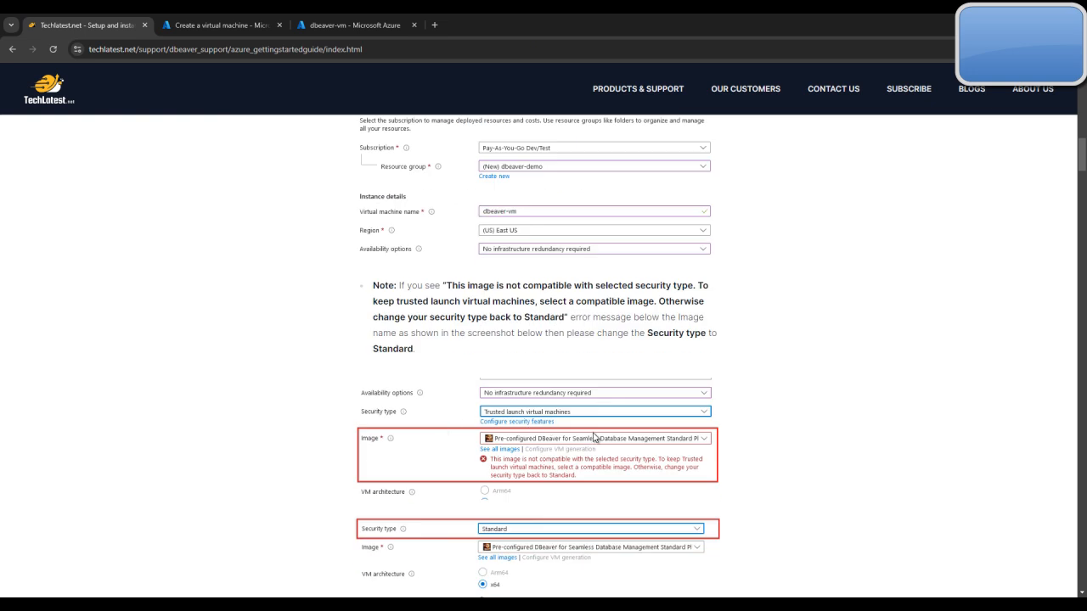
{"action": "left_click", "coordinate": [174, 23]}
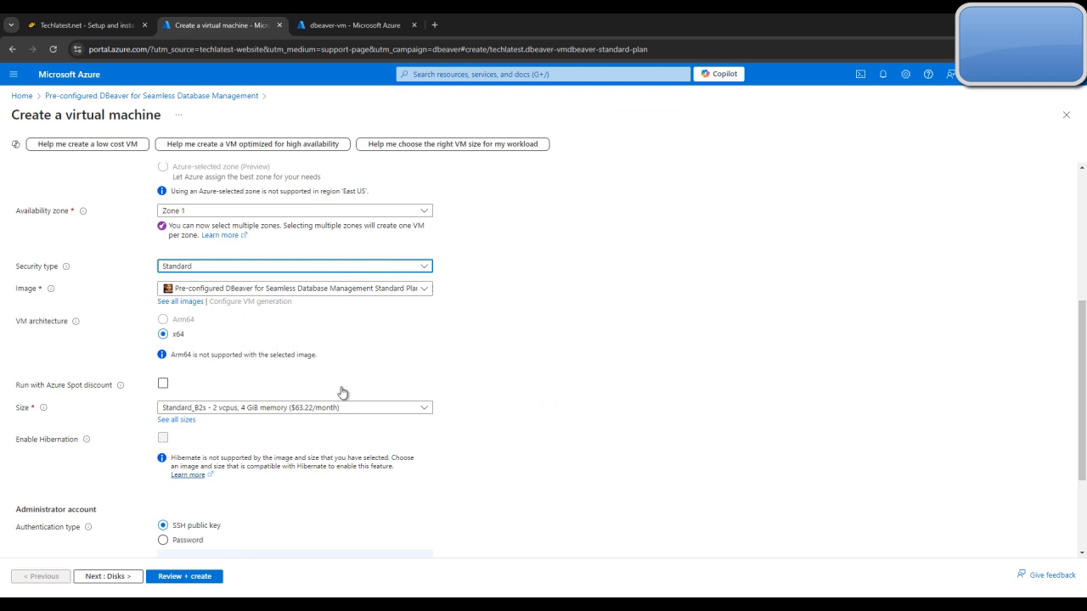
{"action": "left_click", "coordinate": [339, 211]}
{"action": "left_click", "coordinate": [338, 212]}
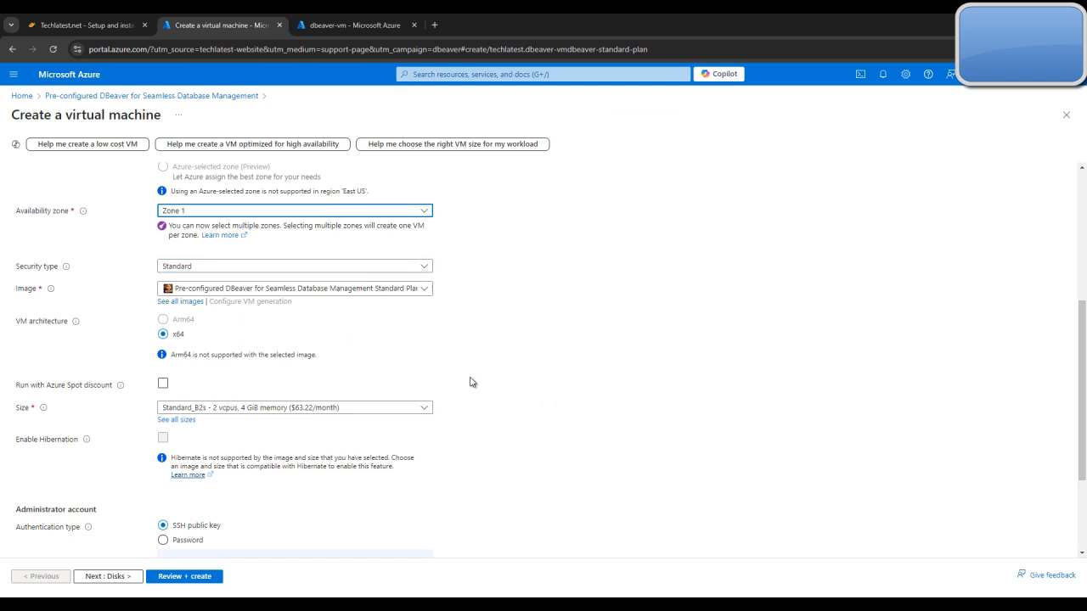
Try the Trusted launch virtual machines security type and set it back to Standard.
{"action": "scroll", "coordinate": [434, 370], "scroll_direction": "up", "scroll_amount": 1}
{"action": "left_click", "coordinate": [420, 323]}
{"action": "left_click", "coordinate": [358, 392]}
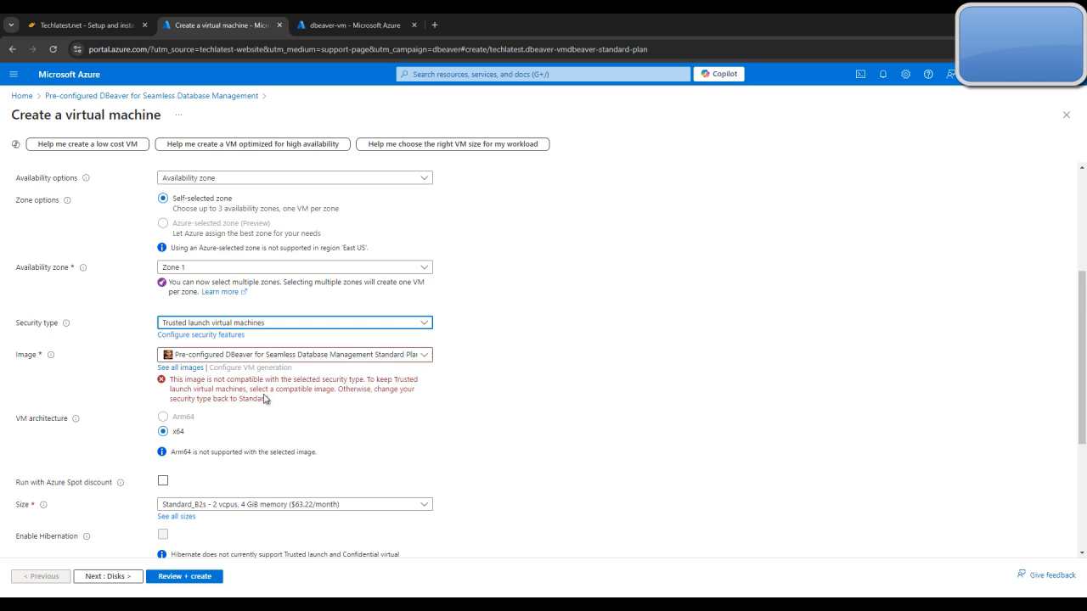
{"action": "left_click", "coordinate": [346, 327]}
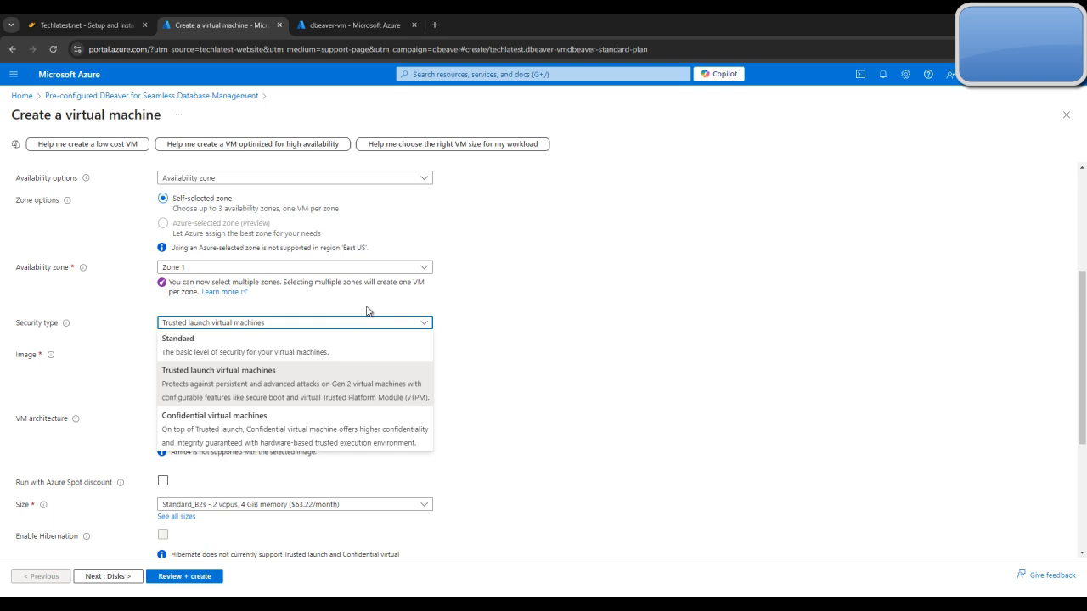
{"action": "left_click", "coordinate": [333, 352]}
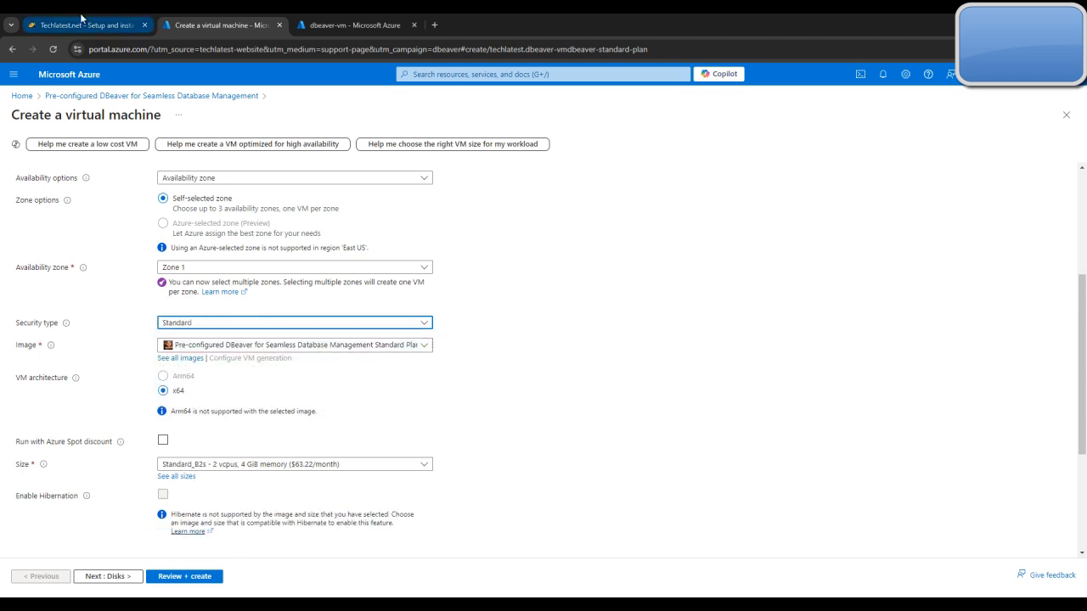
Check the guide's remaining security type and sizing instructions, and review the image, VM architecture, size and administrator account settings.
{"action": "left_click", "coordinate": [84, 21]}
{"action": "scroll", "coordinate": [536, 301], "scroll_direction": "down", "scroll_amount": 1}
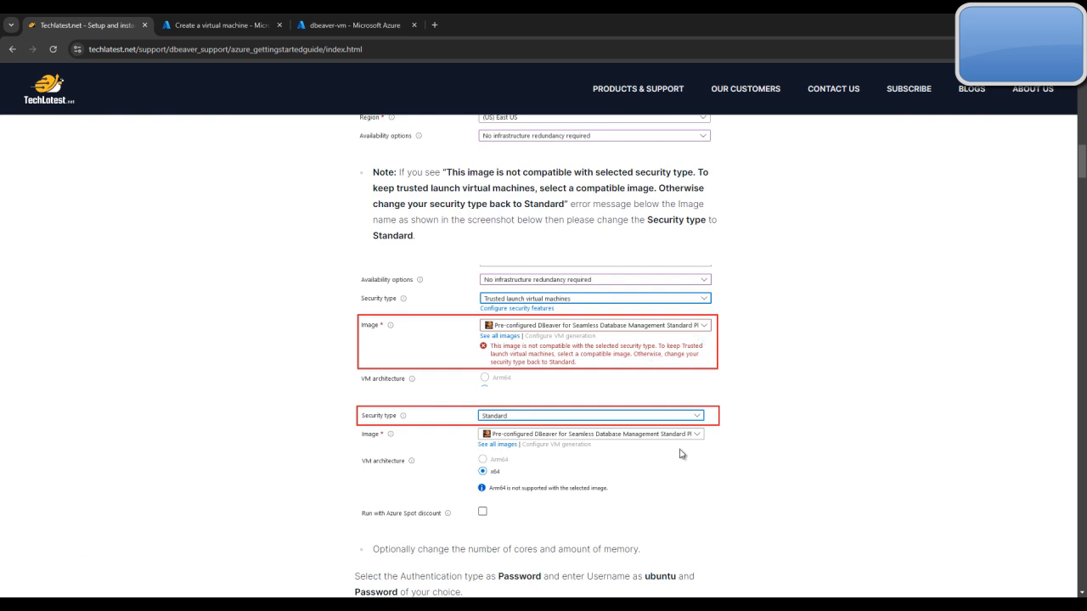
{"action": "left_click", "coordinate": [225, 24]}
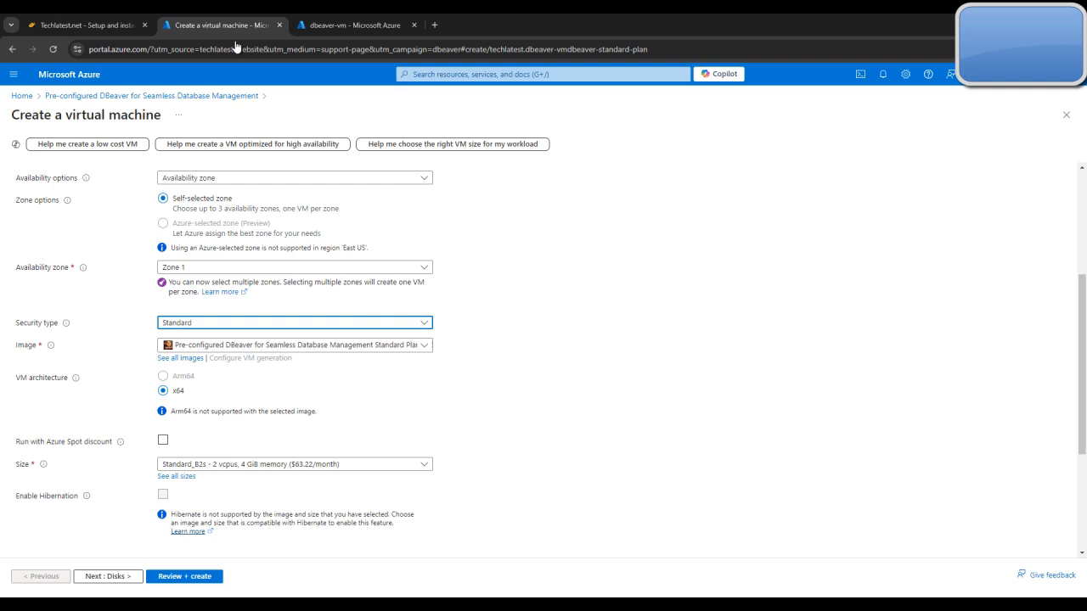
{"action": "left_click", "coordinate": [299, 345]}
{"action": "left_click", "coordinate": [300, 346]}
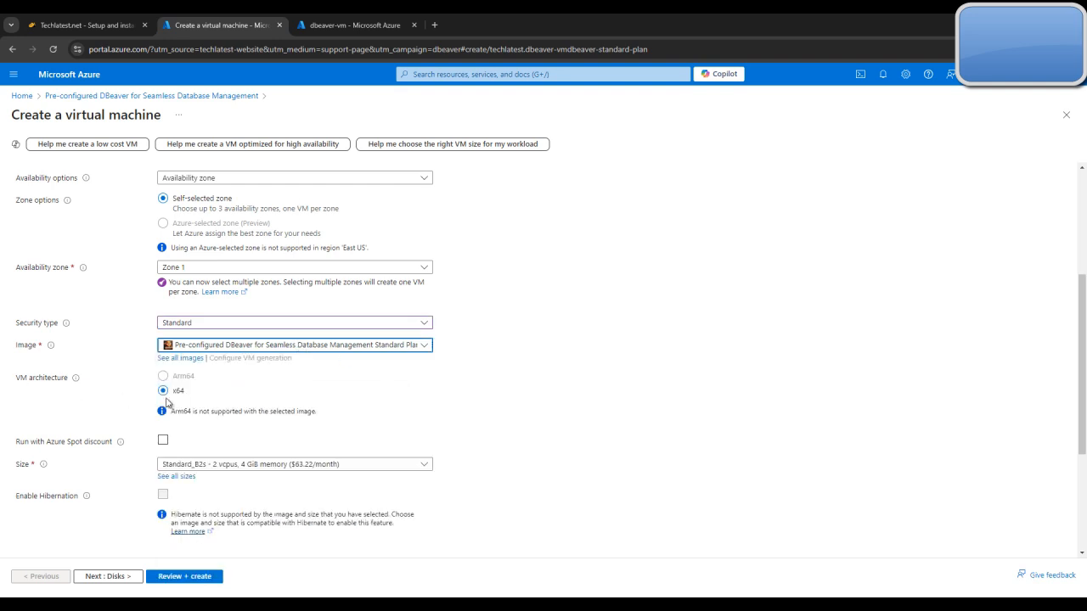
{"action": "scroll", "coordinate": [329, 392], "scroll_direction": "down", "scroll_amount": 1}
{"action": "scroll", "coordinate": [329, 392], "scroll_direction": "down", "scroll_amount": 1}
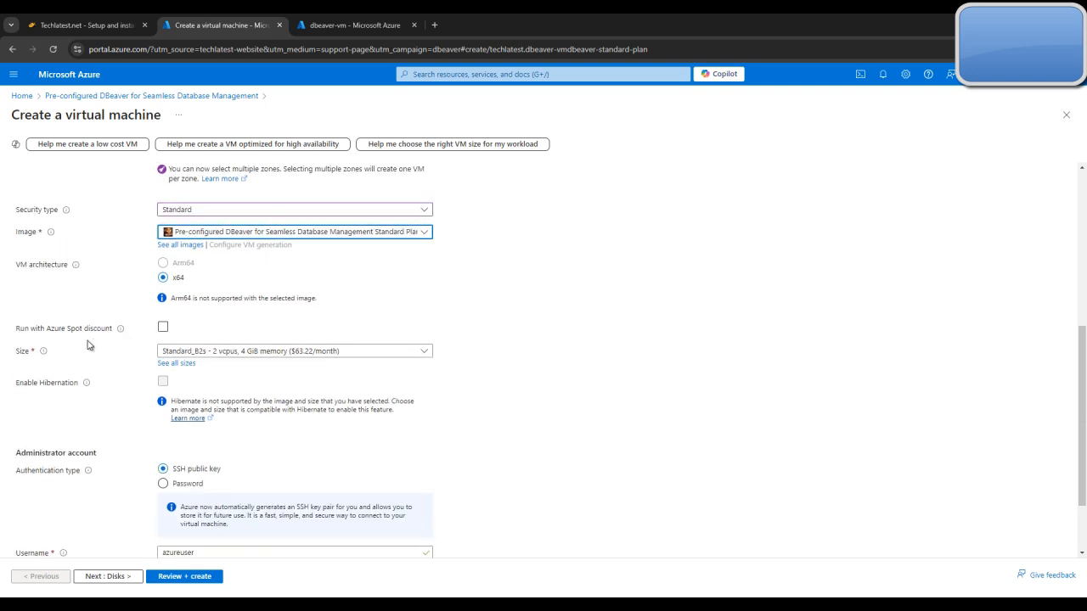
{"action": "scroll", "coordinate": [127, 344], "scroll_direction": "down", "scroll_amount": 1}
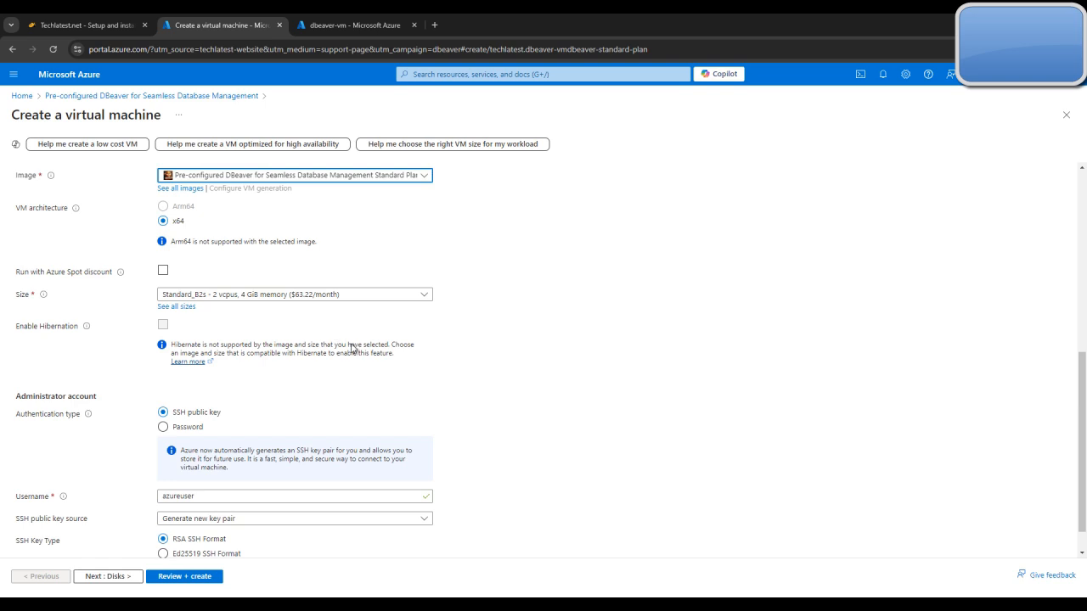
Replace the administrator account's username with ubuntu.
{"action": "scroll", "coordinate": [355, 349], "scroll_direction": "down", "scroll_amount": 1}
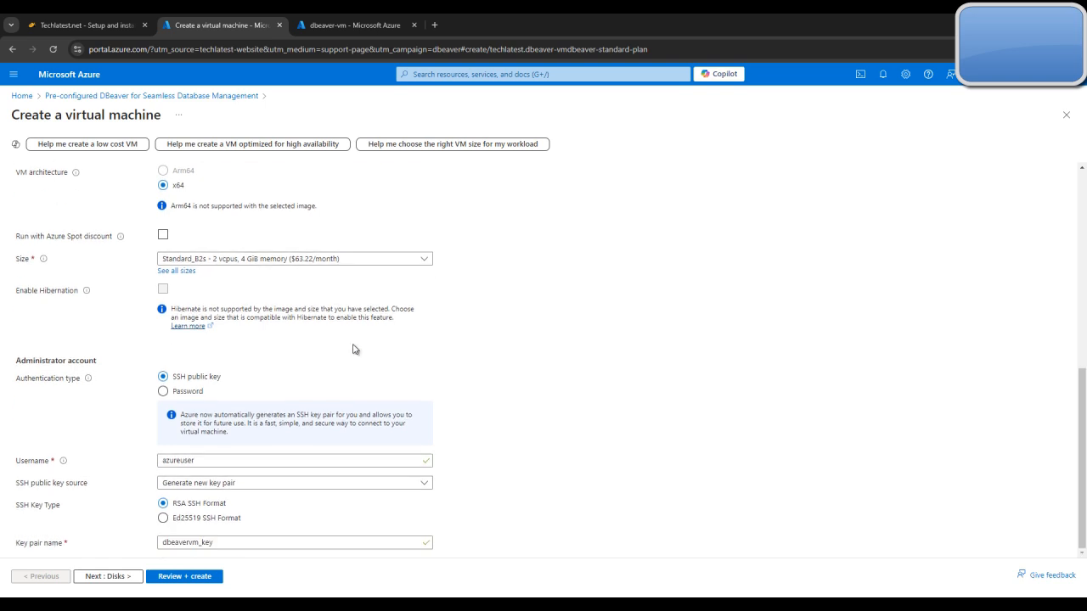
{"action": "double_click", "coordinate": [254, 460]}
{"action": "key", "text": "BackSpace"}
{"action": "type", "text": "ubun"}
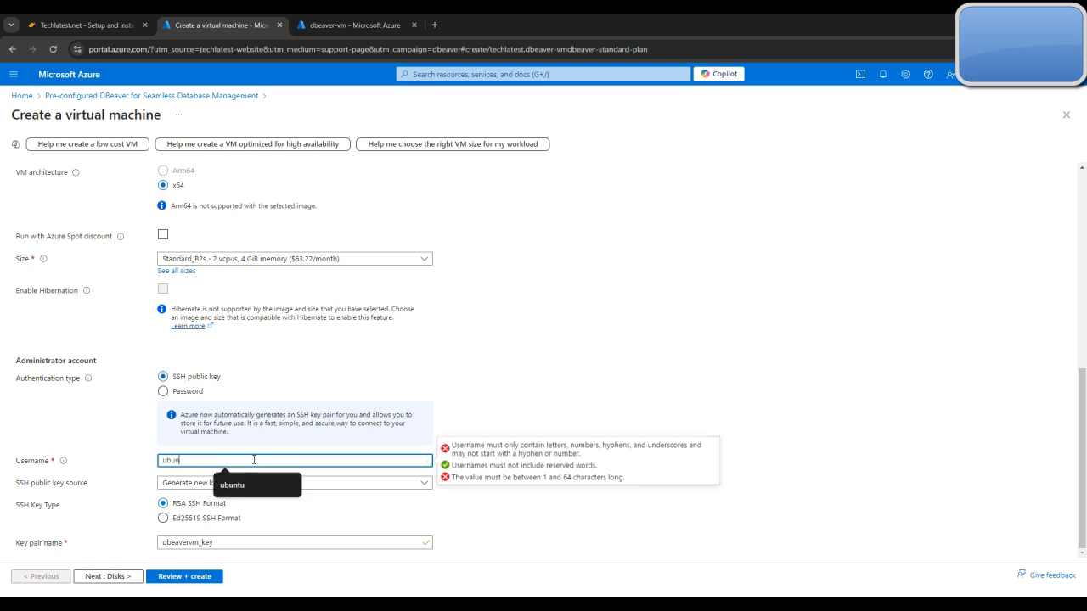
{"action": "type", "text": "tu"}
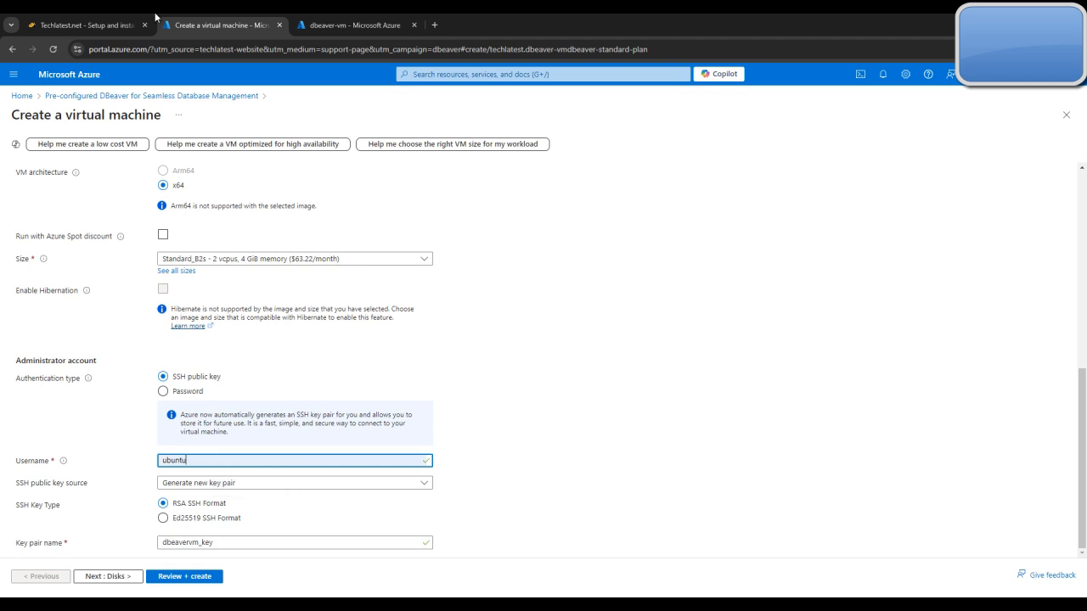
Check the guide's administrator account instructions and set the authentication type to Password.
{"action": "left_click", "coordinate": [126, 23]}
{"action": "scroll", "coordinate": [528, 318], "scroll_direction": "down", "scroll_amount": 7}
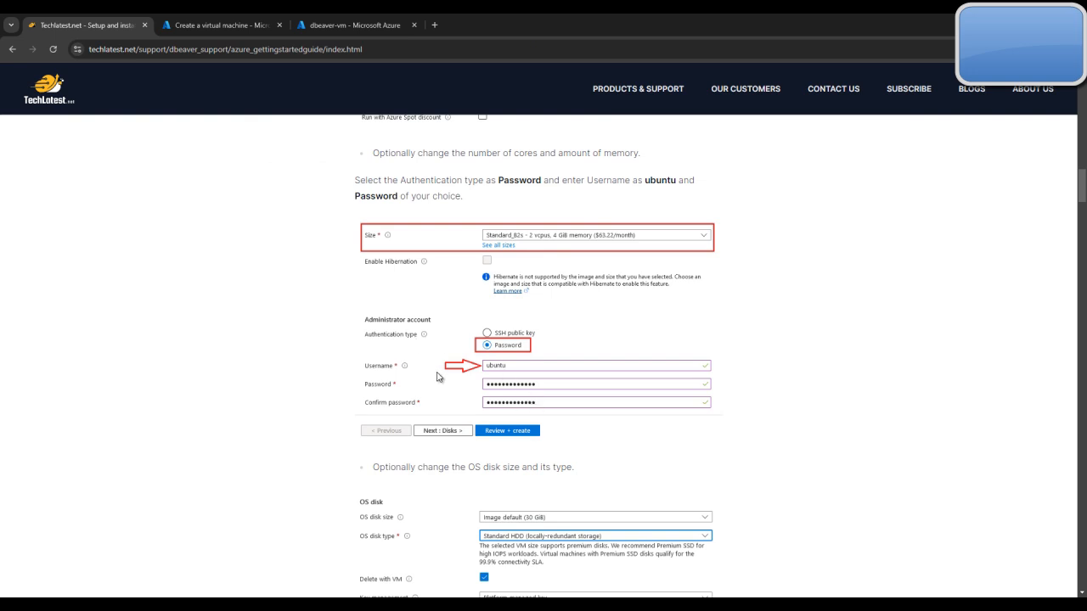
{"action": "left_click", "coordinate": [223, 19]}
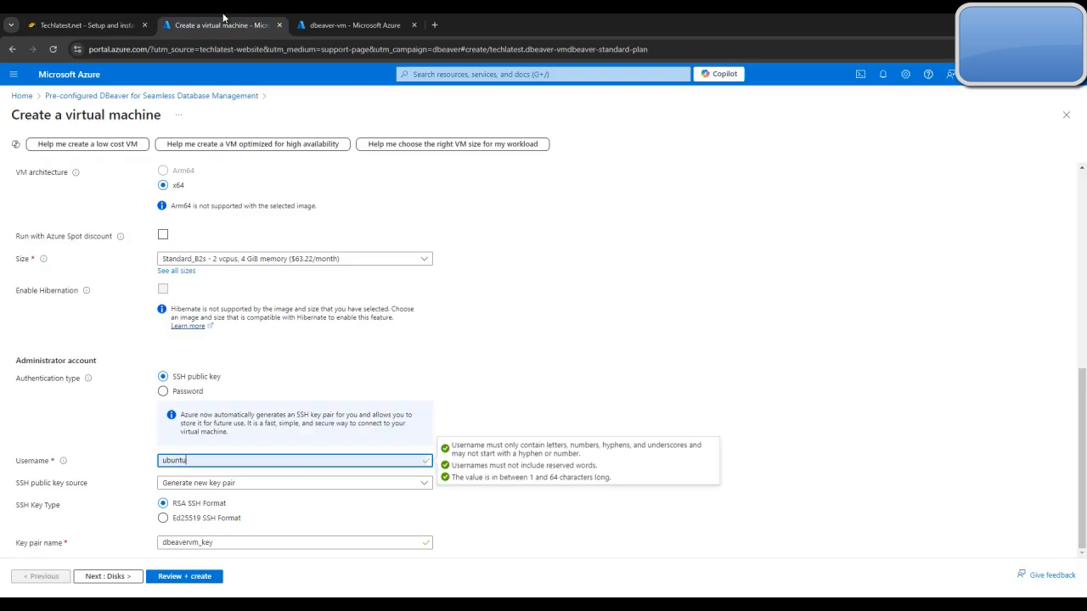
{"action": "left_click", "coordinate": [176, 392]}
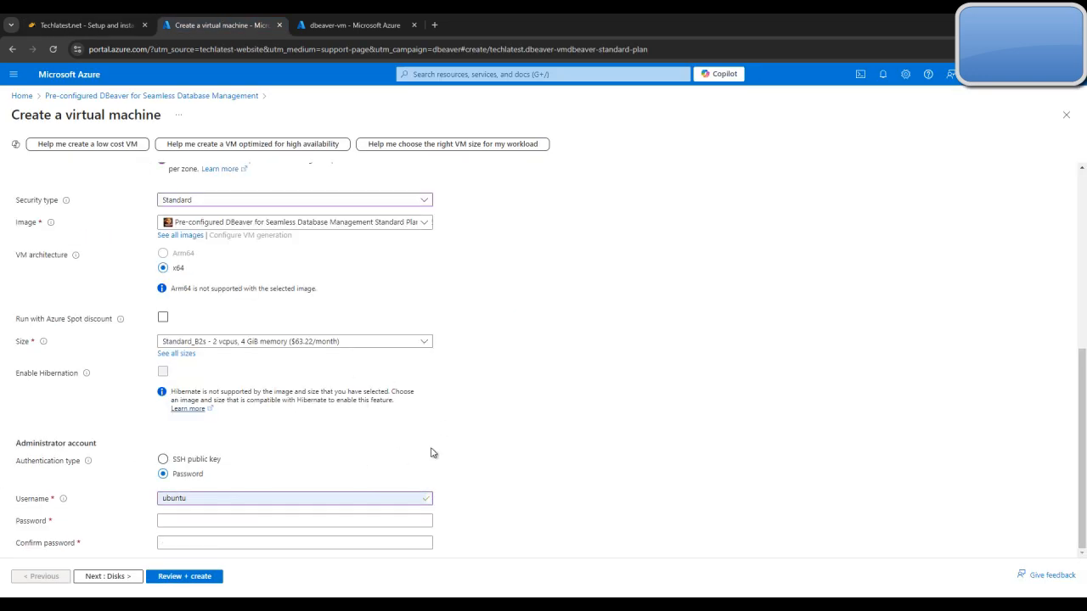
Enter the administrator account password, repeat it in the confirmation field, and review the basic settings.
{"action": "left_click", "coordinate": [197, 522]}
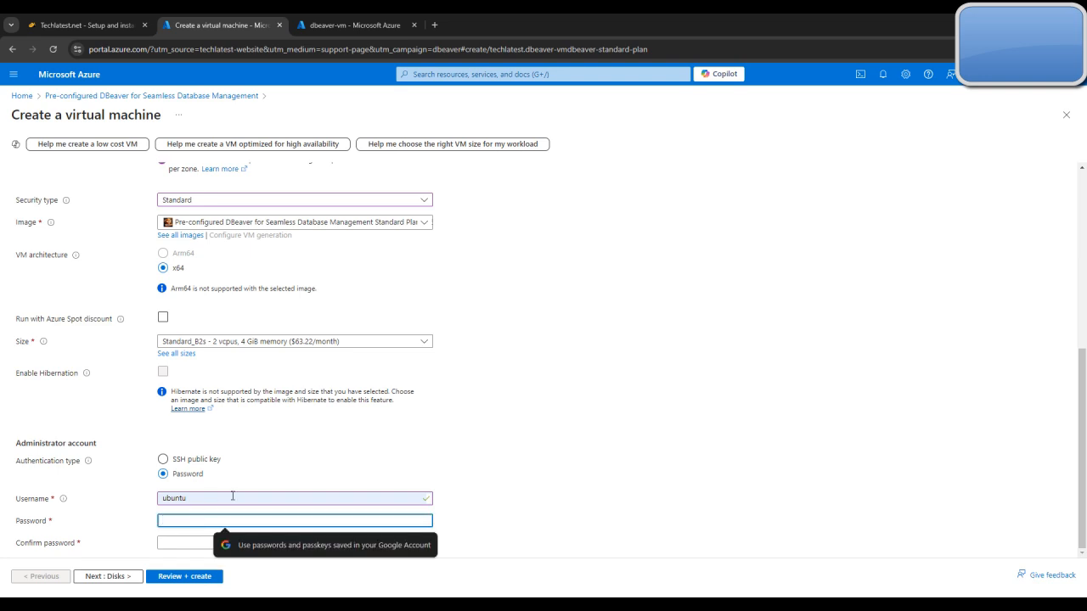
{"action": "type", "text": "•"}
{"action": "key", "text": "BackSpace"}
{"action": "type", "text": "••••••"}
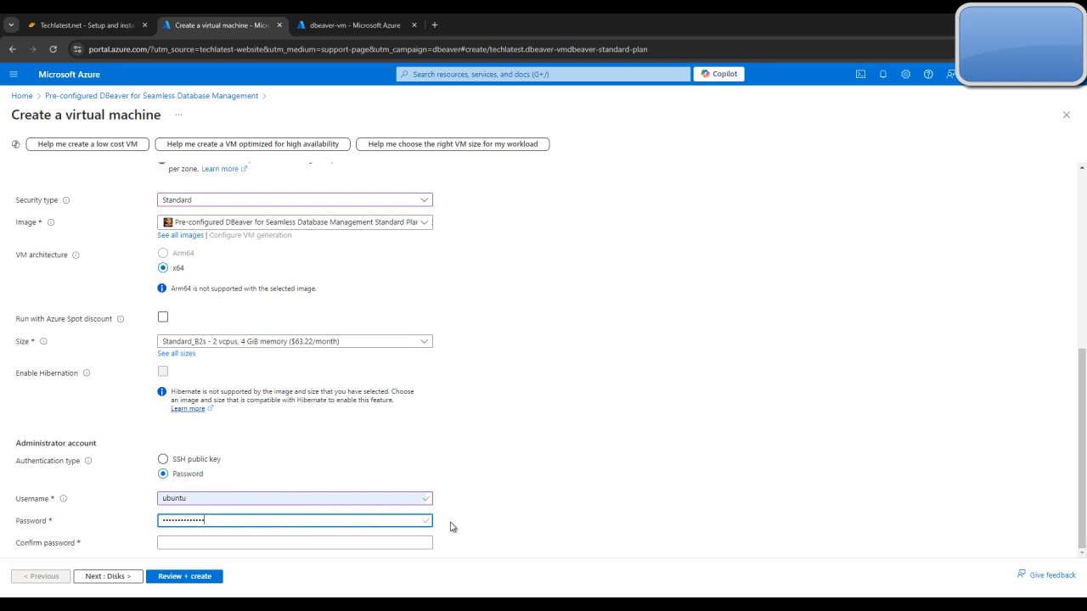
{"action": "left_click", "coordinate": [259, 541]}
{"action": "type", "text": "•••"}
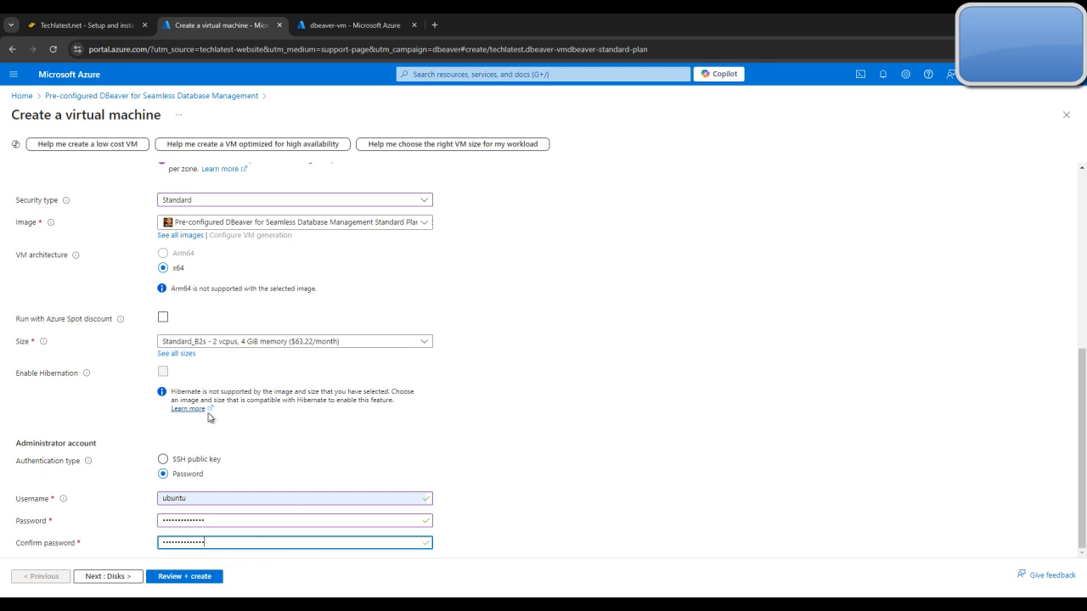
{"action": "scroll", "coordinate": [370, 442], "scroll_direction": "up", "scroll_amount": 1}
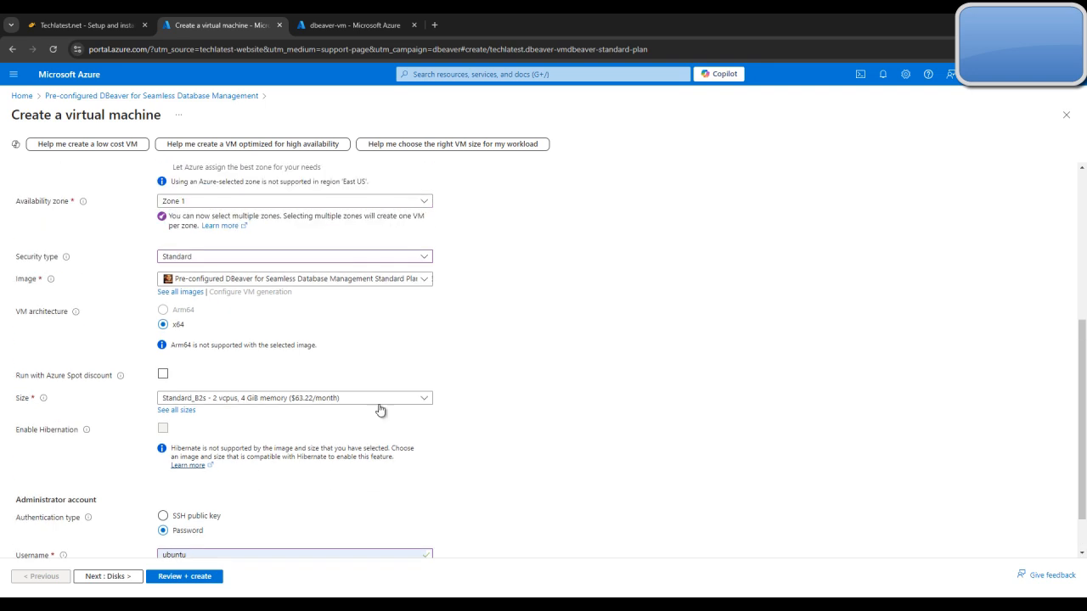
{"action": "scroll", "coordinate": [402, 410], "scroll_direction": "down", "scroll_amount": 1}
Proceed to the disk settings, check the guide's disk recommendation, and set the OS disk type to locally-redundant Standard HDD.
{"action": "left_click", "coordinate": [113, 578]}
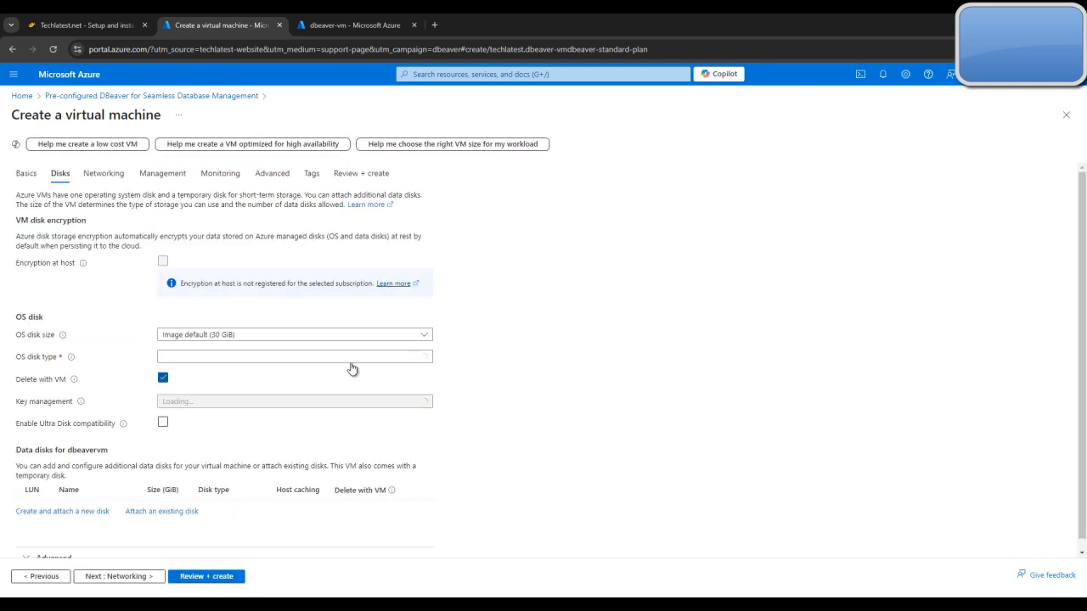
{"action": "scroll", "coordinate": [465, 367], "scroll_direction": "down", "scroll_amount": 1}
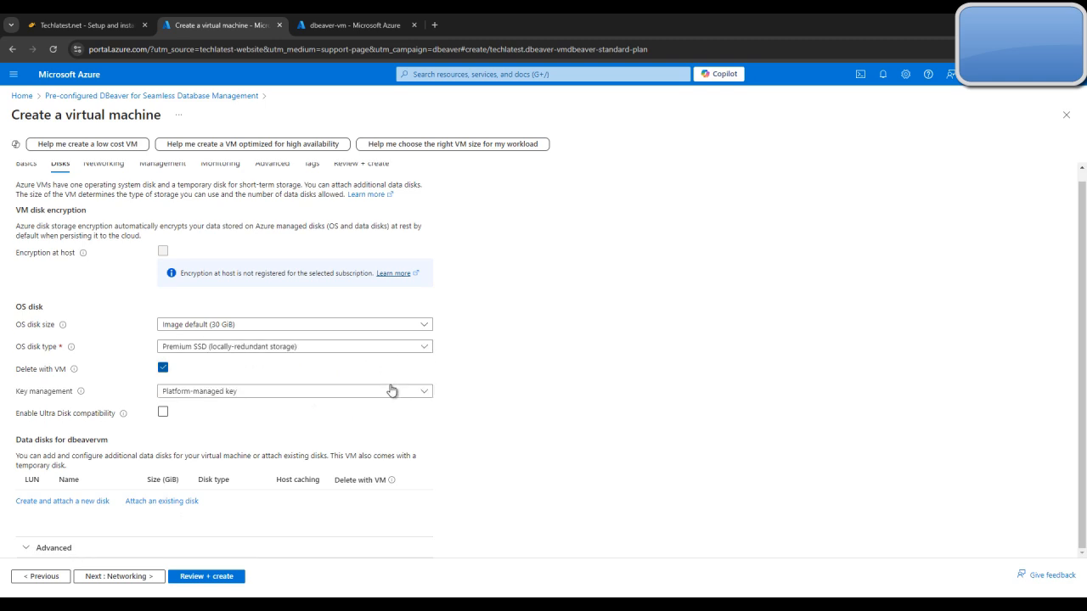
{"action": "left_click", "coordinate": [85, 25]}
{"action": "scroll", "coordinate": [678, 342], "scroll_direction": "down", "scroll_amount": 4}
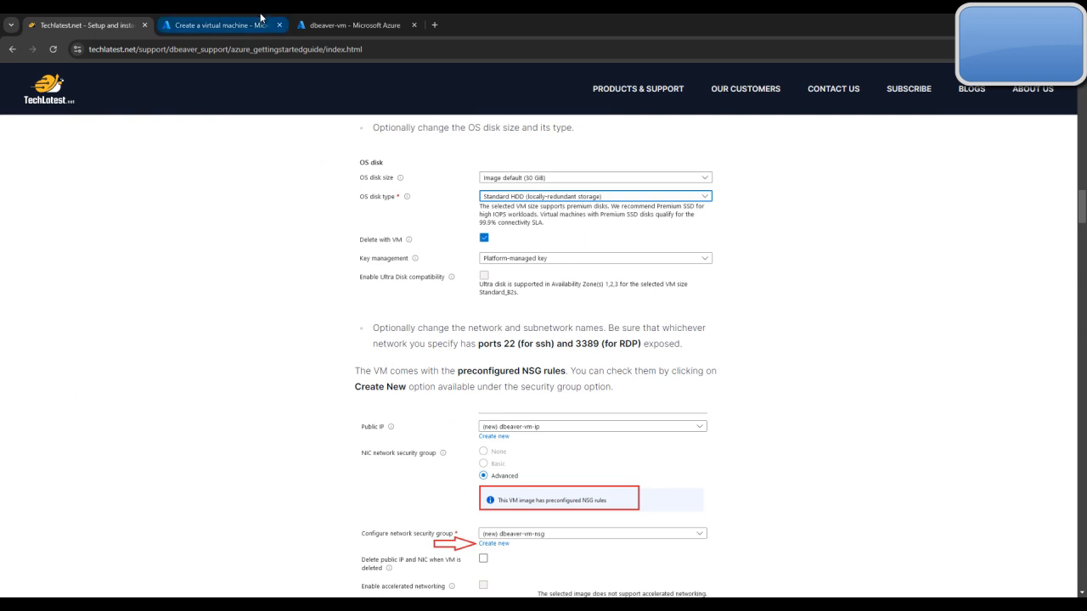
{"action": "left_click", "coordinate": [220, 25]}
{"action": "left_click", "coordinate": [323, 349]}
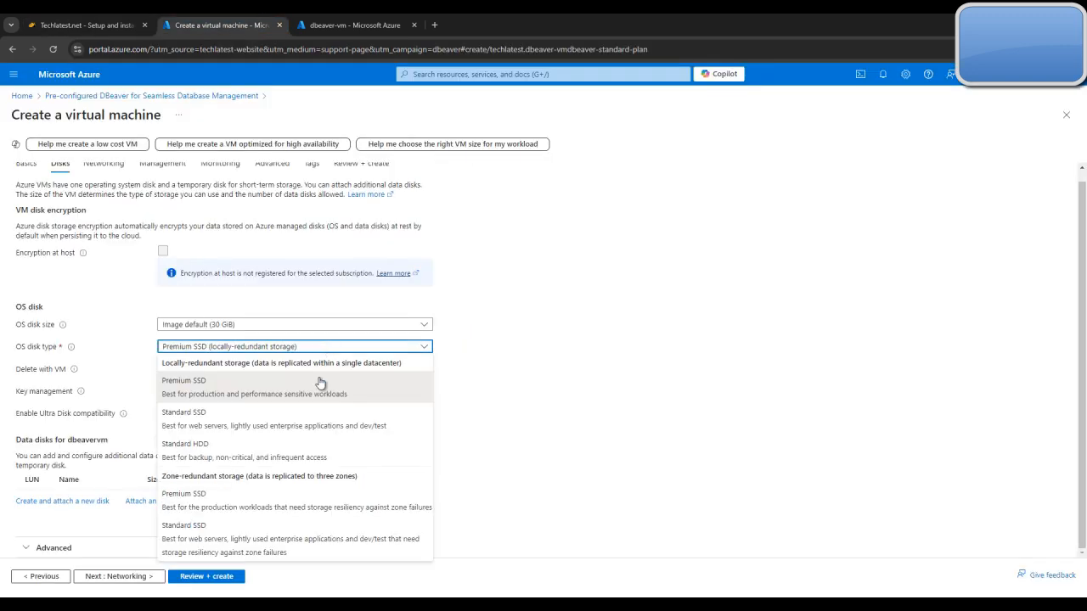
{"action": "left_click", "coordinate": [285, 456]}
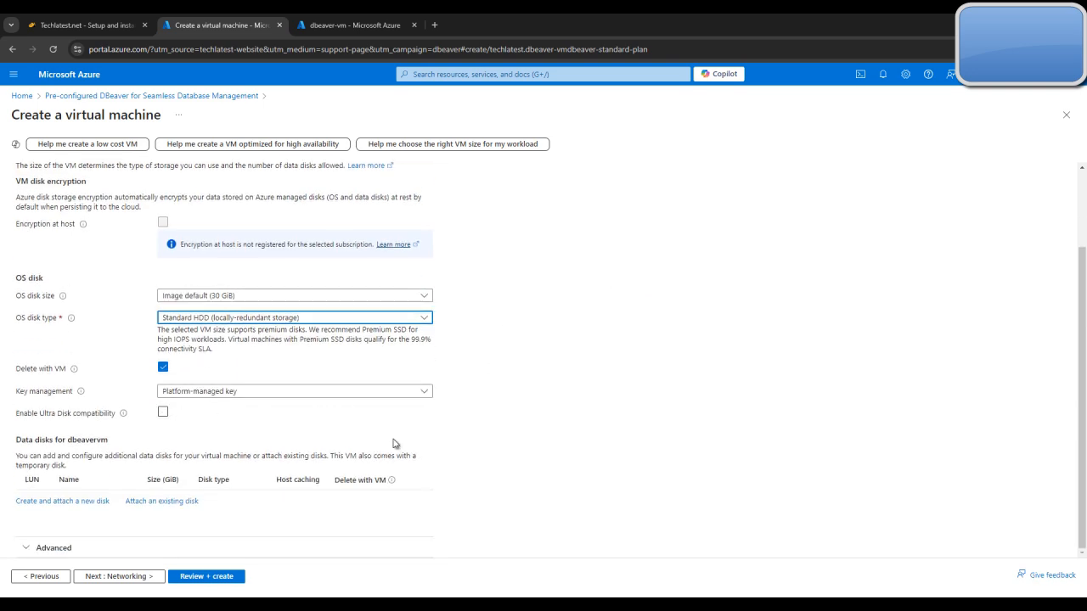
Keep the default networking, management, monitoring, advanced and tag settings, review the summary, and create the virtual machine.
{"action": "left_click", "coordinate": [107, 577]}
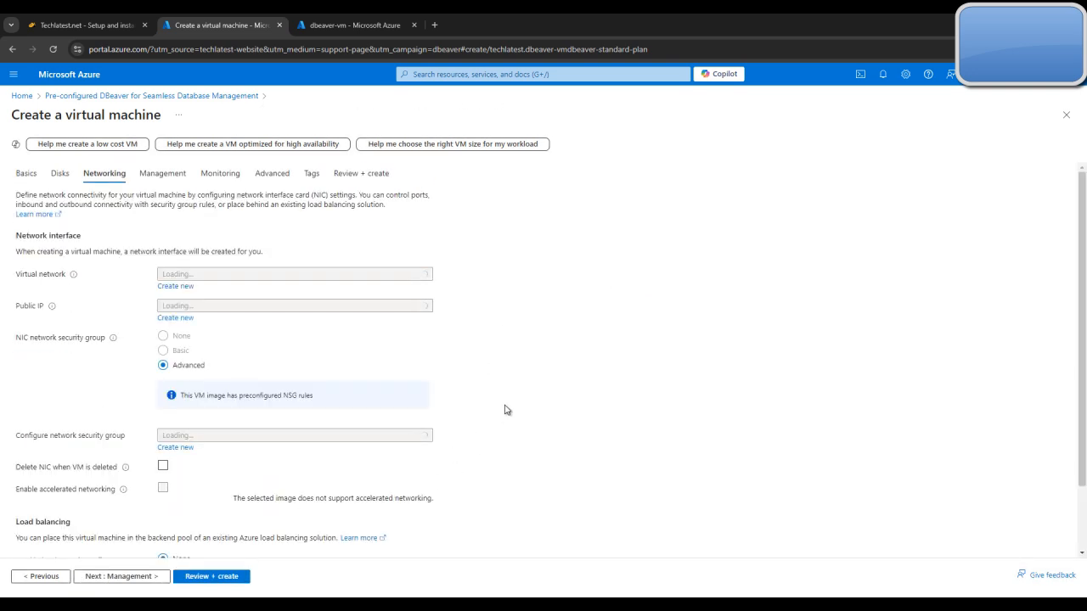
{"action": "scroll", "coordinate": [523, 403], "scroll_direction": "down", "scroll_amount": 3}
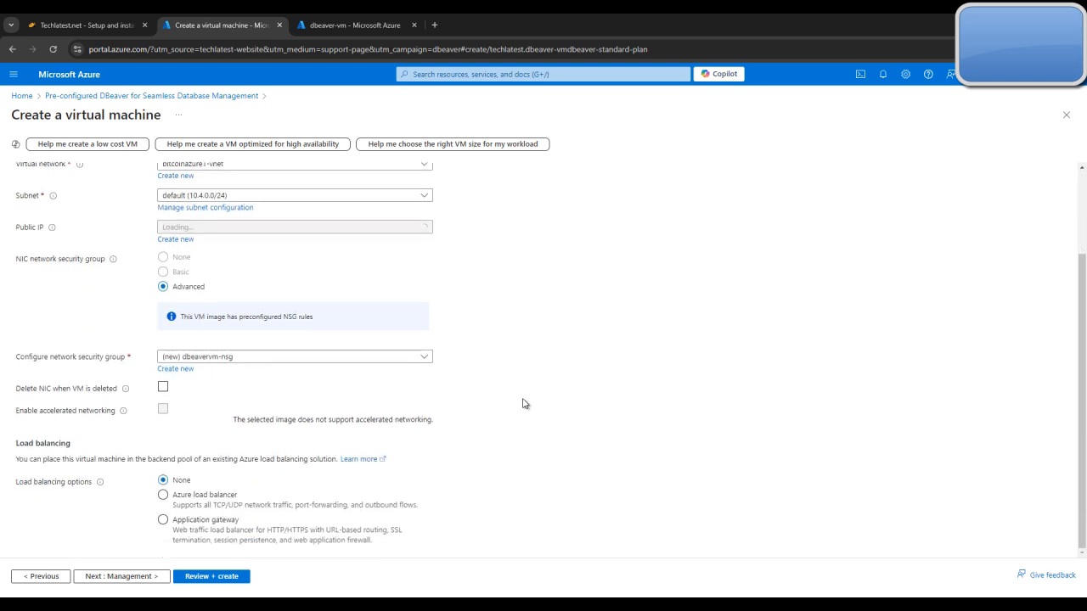
{"action": "left_click", "coordinate": [134, 579]}
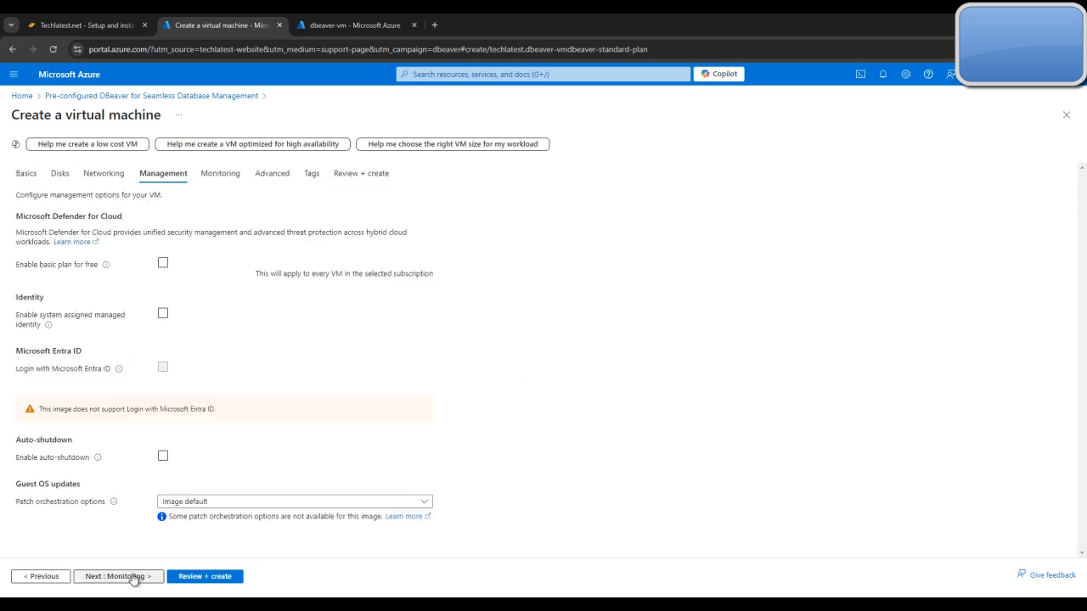
{"action": "left_click", "coordinate": [141, 579]}
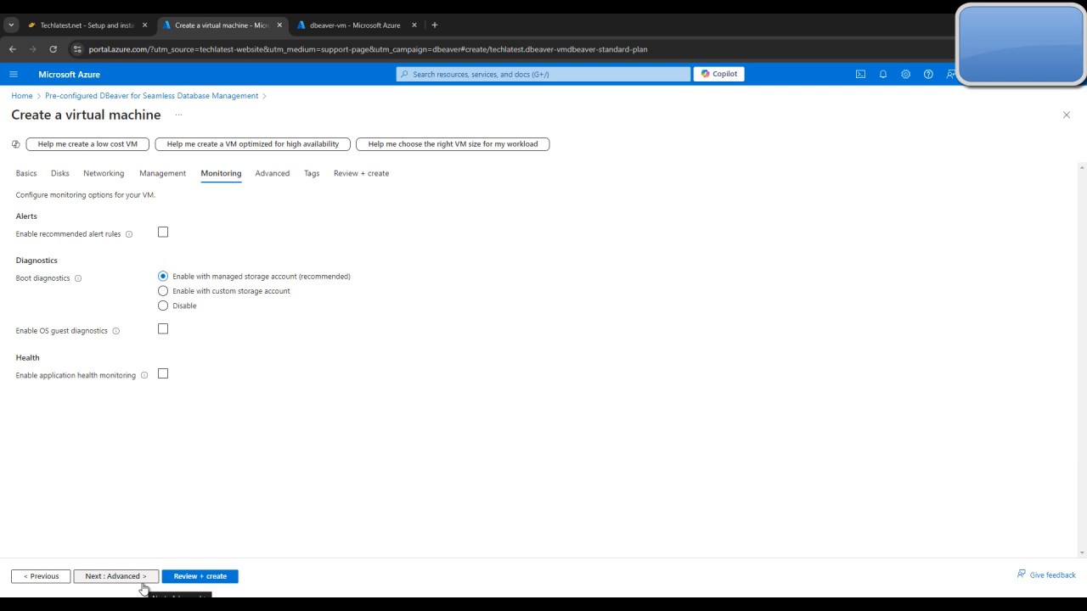
{"action": "left_click", "coordinate": [141, 578]}
{"action": "left_click", "coordinate": [119, 579]}
{"action": "left_click", "coordinate": [123, 578]}
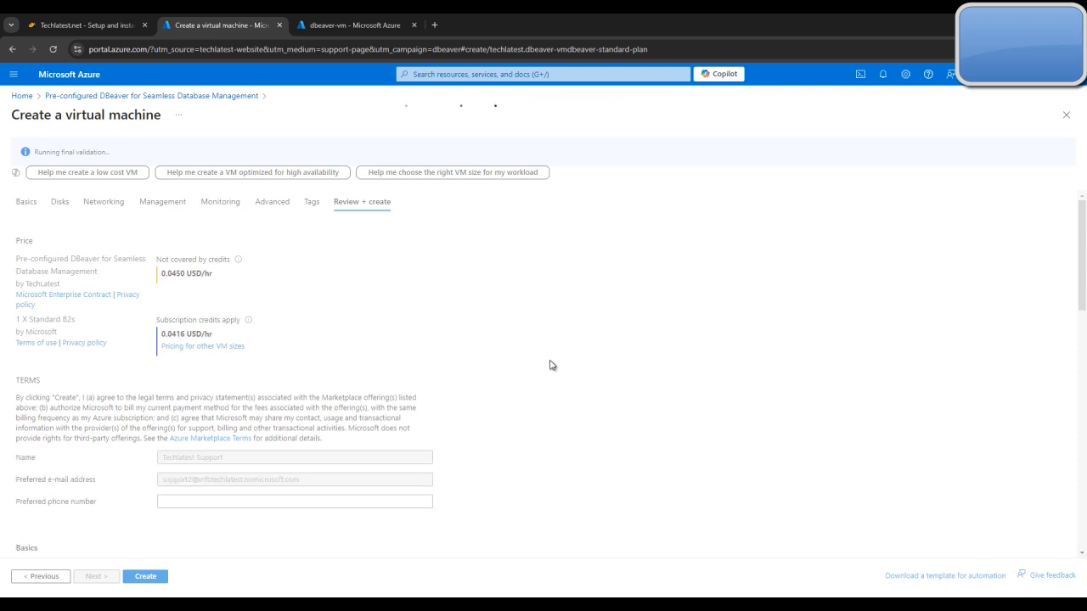
{"action": "scroll", "coordinate": [340, 518], "scroll_direction": "down", "scroll_amount": 5}
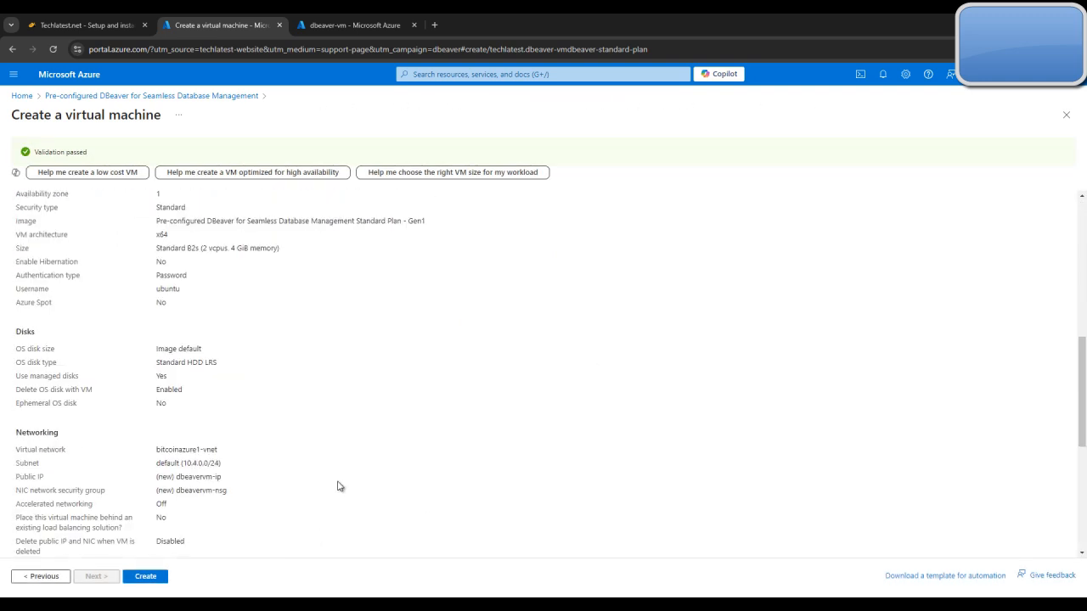
{"action": "left_click", "coordinate": [147, 577]}
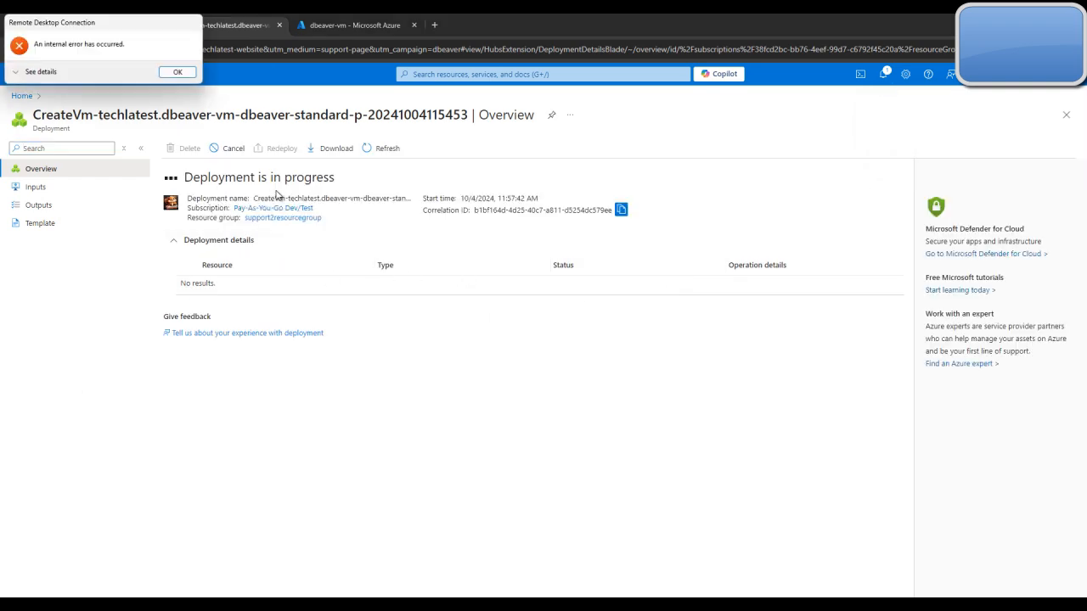
Dismiss the Remote Desktop error and minimise its connection window, and open the deployed dbeavervm resource once deployment finishes.
{"action": "left_click", "coordinate": [172, 73]}
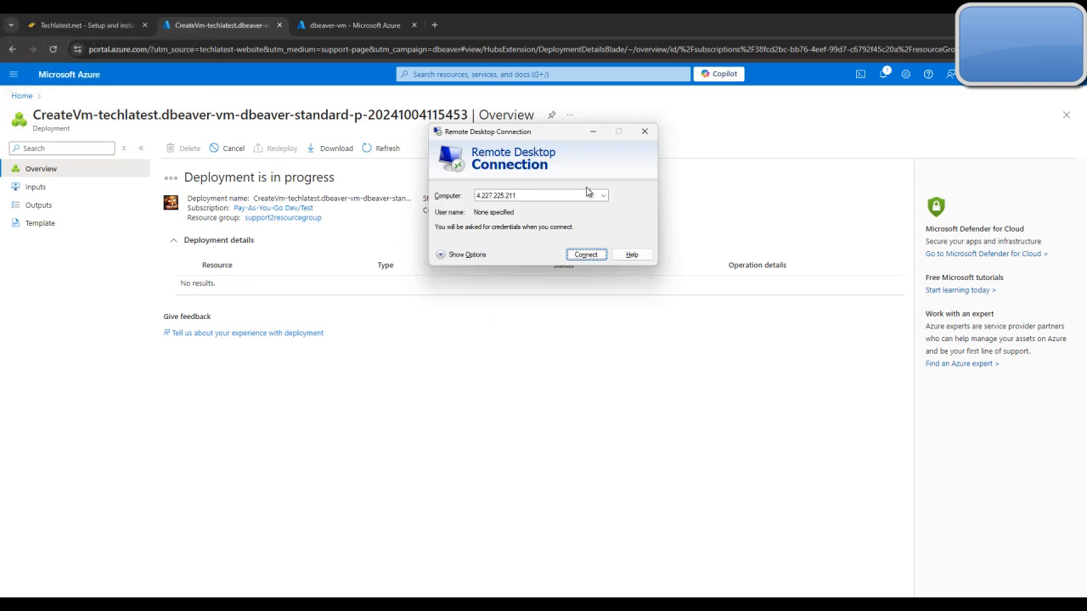
{"action": "left_click", "coordinate": [593, 133]}
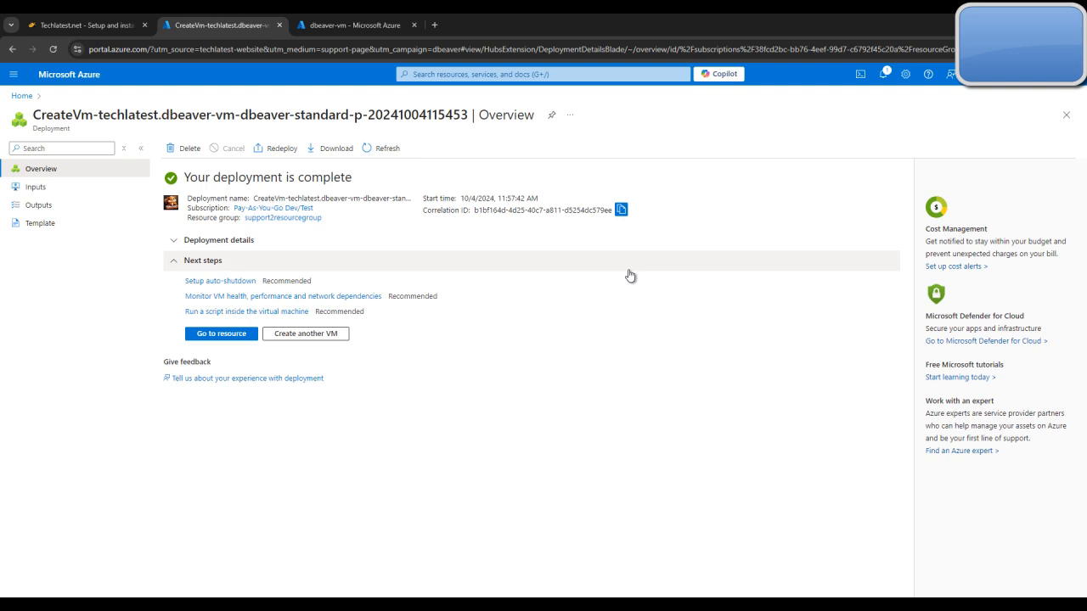
{"action": "left_click", "coordinate": [229, 336]}
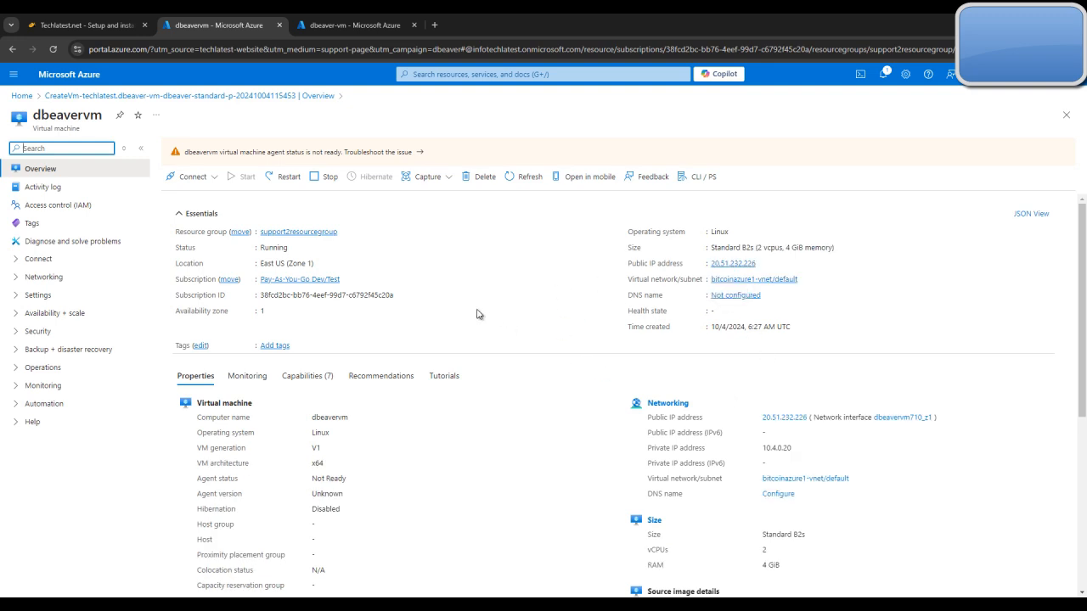
Close the dbeavervm page, keep the existing dbeaver-vm page open, and read the guide's instructions for updating the VM password.
{"action": "left_click", "coordinate": [365, 26]}
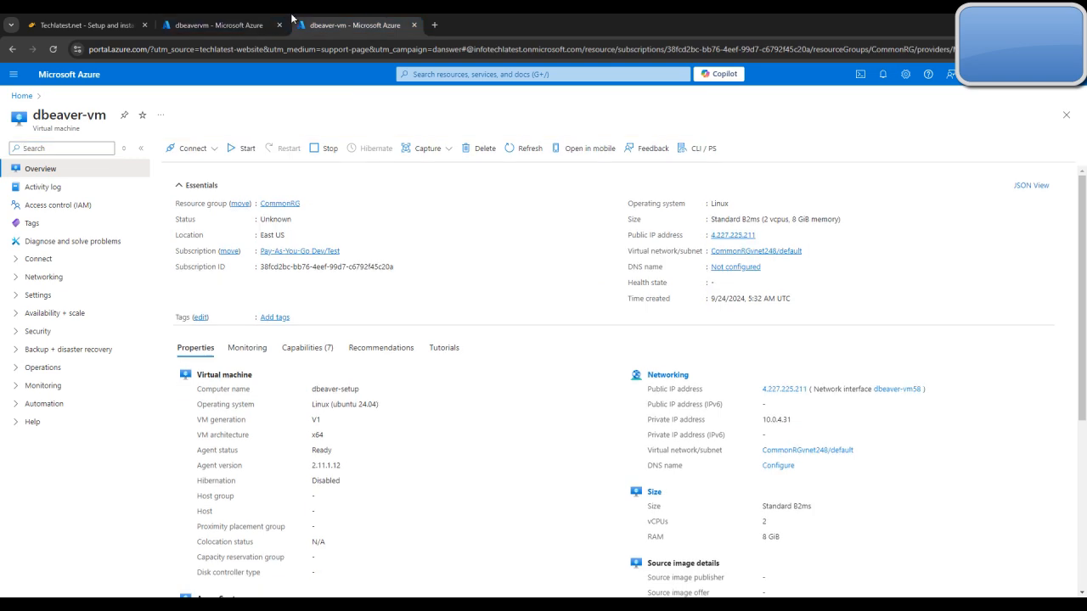
{"action": "left_click", "coordinate": [280, 25]}
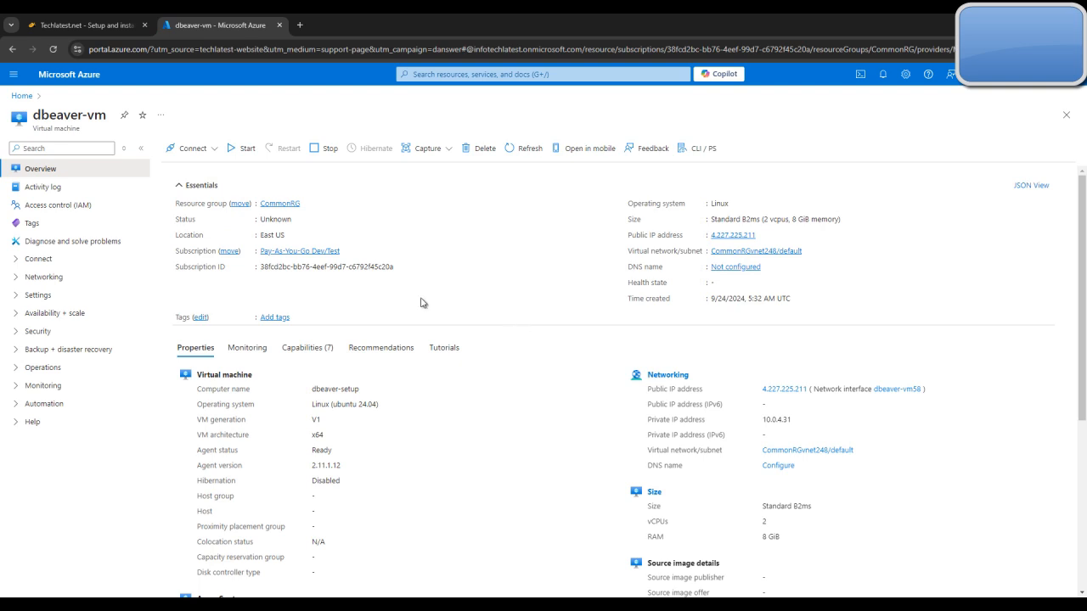
{"action": "left_click", "coordinate": [100, 18]}
{"action": "scroll", "coordinate": [445, 253], "scroll_direction": "up", "scroll_amount": 3}
{"action": "scroll", "coordinate": [533, 289], "scroll_direction": "down", "scroll_amount": 12}
{"action": "scroll", "coordinate": [533, 289], "scroll_direction": "down", "scroll_amount": 3}
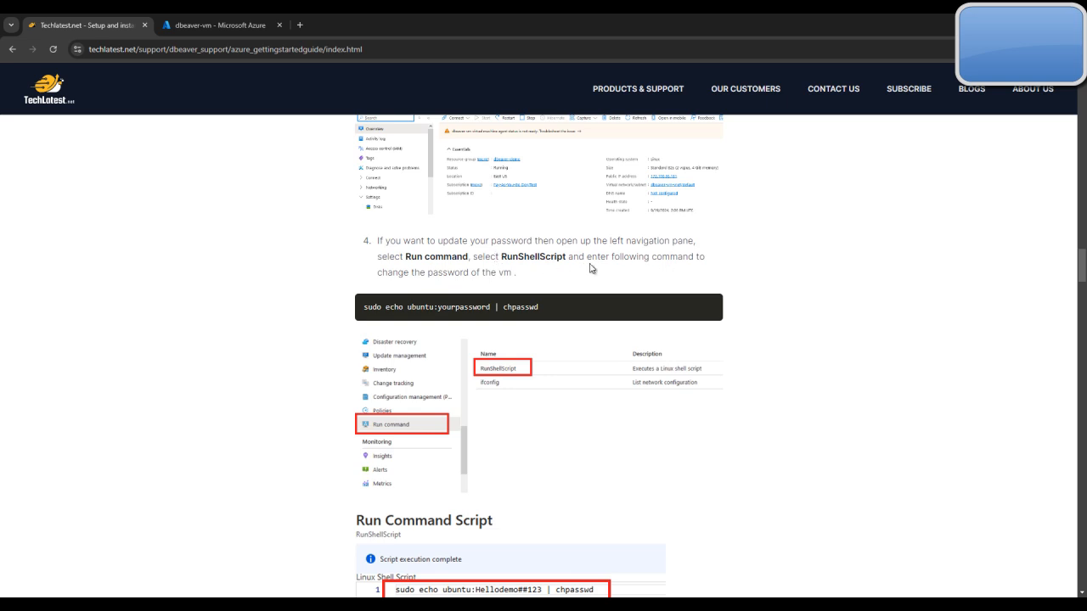
Find the Run command feature of dbeaver-vm and open its RunShellScript editor.
{"action": "left_click", "coordinate": [214, 24]}
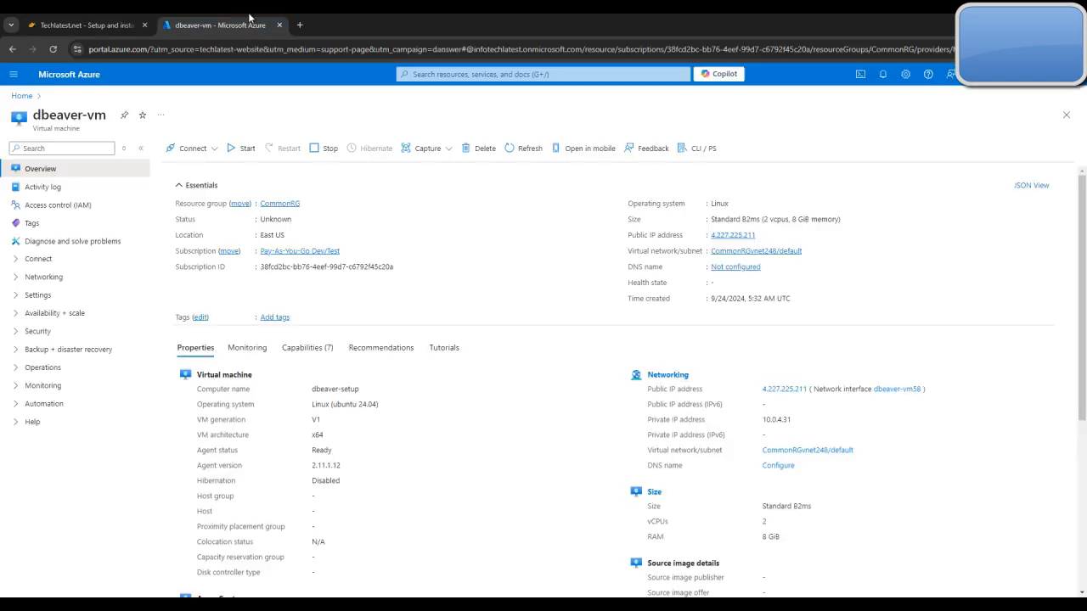
{"action": "left_click", "coordinate": [85, 149]}
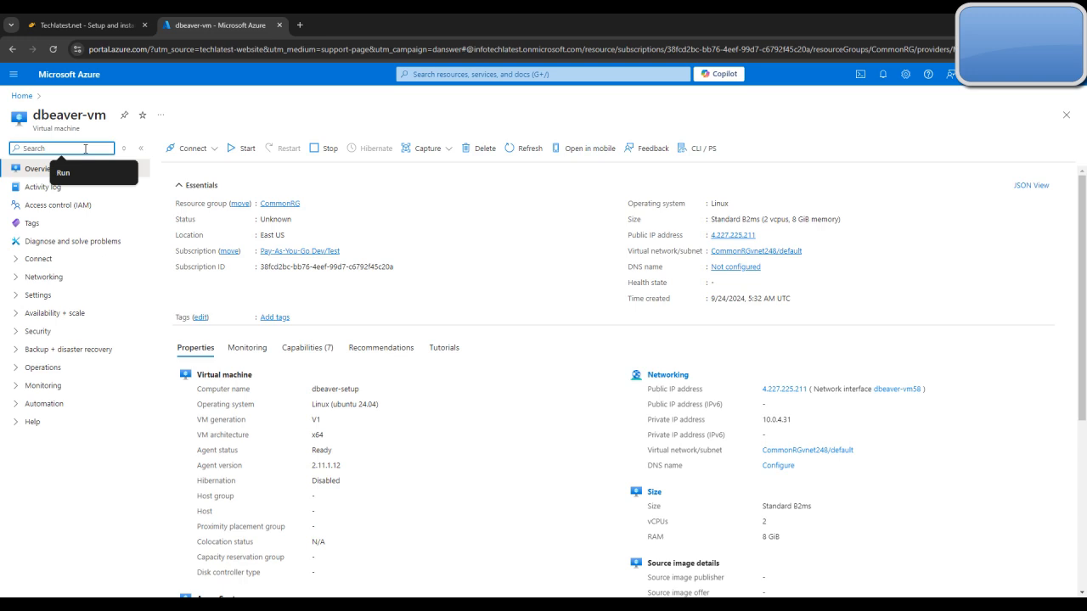
{"action": "type", "text": "Run"}
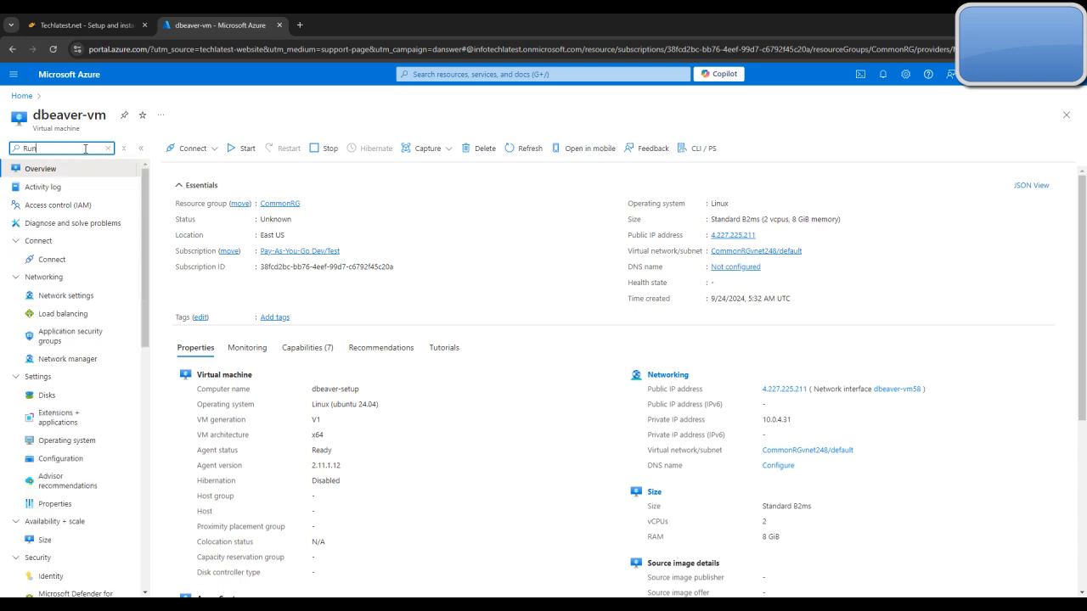
{"action": "left_click", "coordinate": [66, 225]}
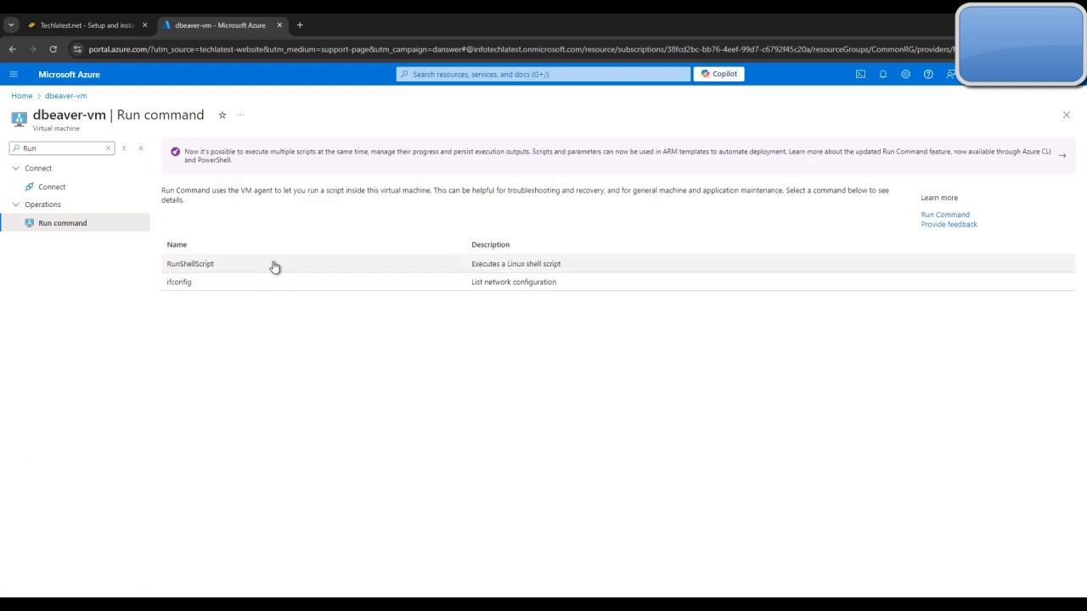
{"action": "left_click", "coordinate": [276, 265]}
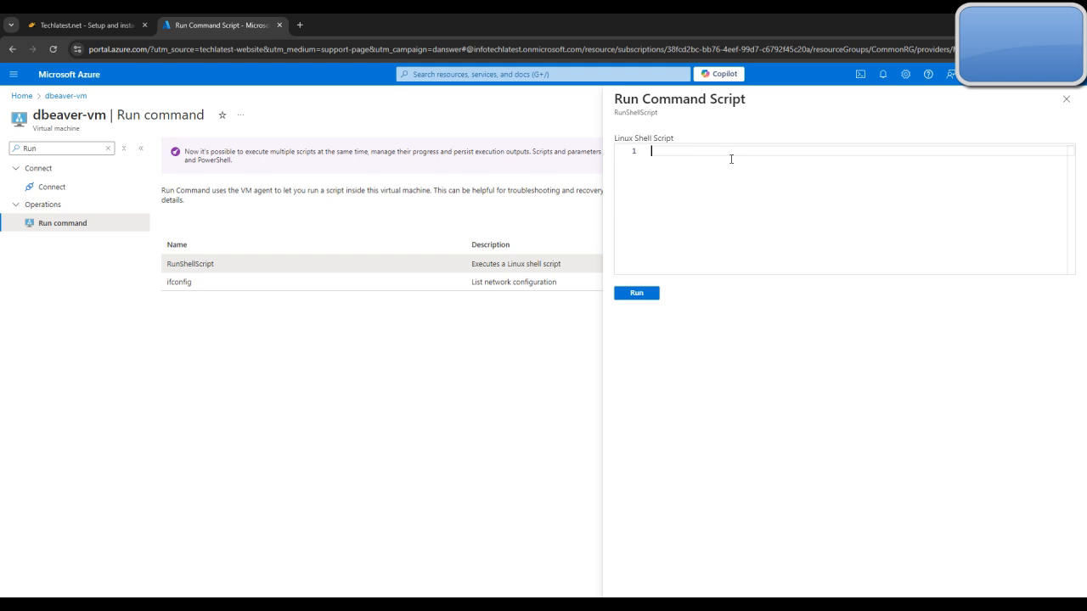
Check the guide's password command, close the script editor without running anything, clear the Run filter, and return to dbeaver-vm's overview.
{"action": "left_click", "coordinate": [125, 17]}
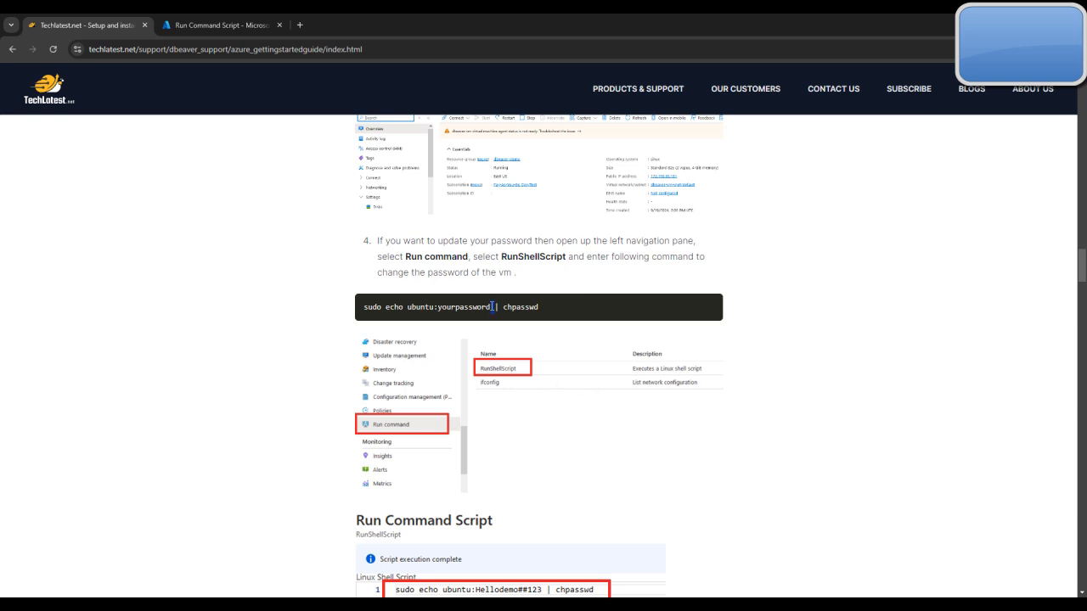
{"action": "left_click", "coordinate": [220, 19]}
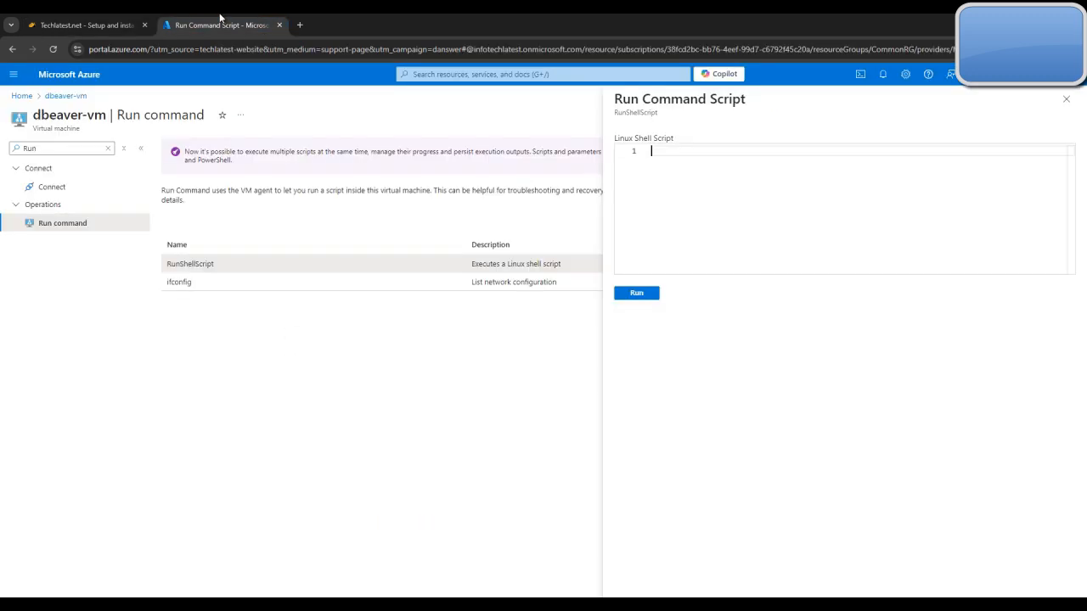
{"action": "left_click", "coordinate": [1066, 99]}
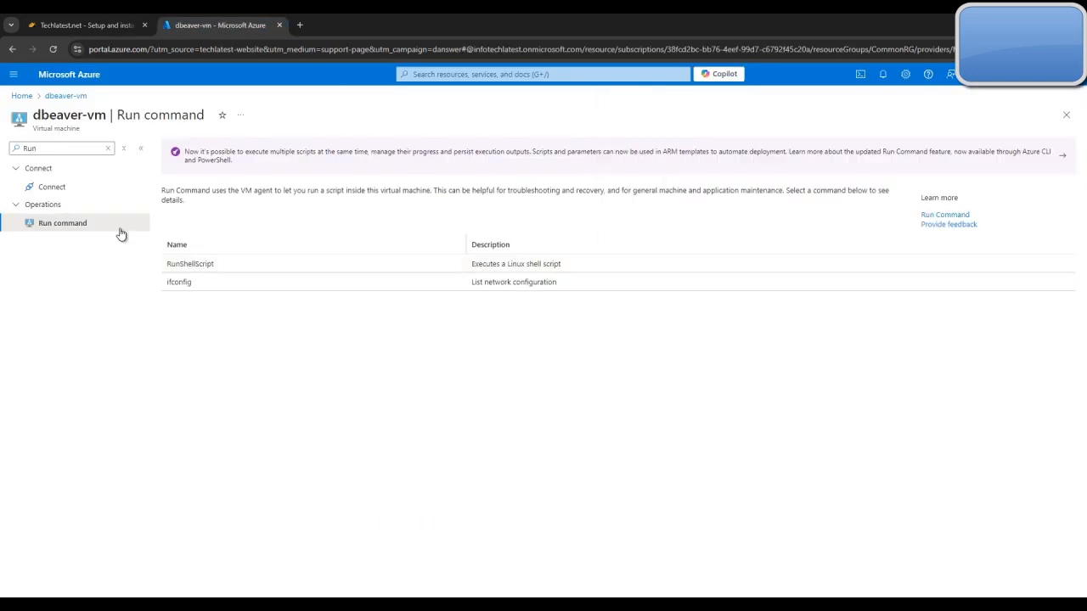
{"action": "left_click", "coordinate": [107, 148]}
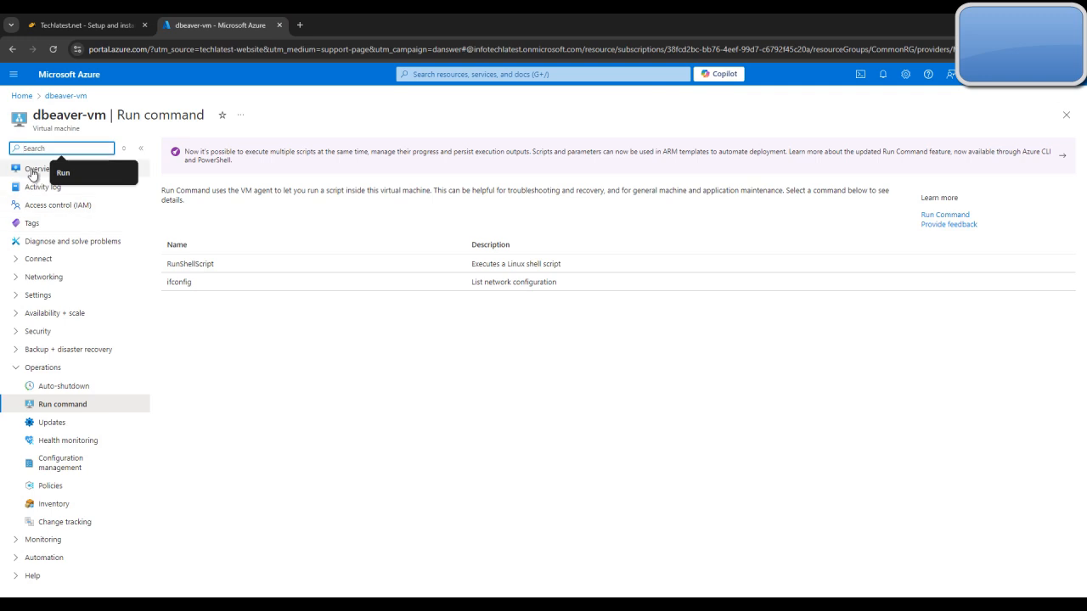
{"action": "left_click", "coordinate": [33, 173]}
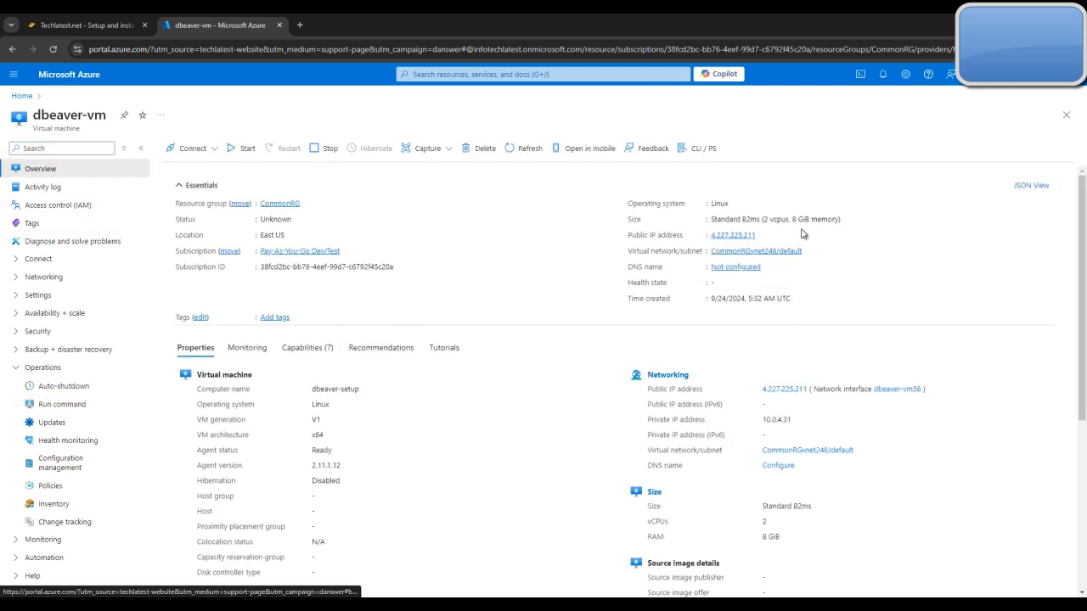
Read the guide's instructions for connecting to the VM over SSH with PuTTY.
{"action": "left_click", "coordinate": [84, 25]}
{"action": "scroll", "coordinate": [553, 291], "scroll_direction": "down", "scroll_amount": 5}
{"action": "scroll", "coordinate": [553, 294], "scroll_direction": "down", "scroll_amount": 2}
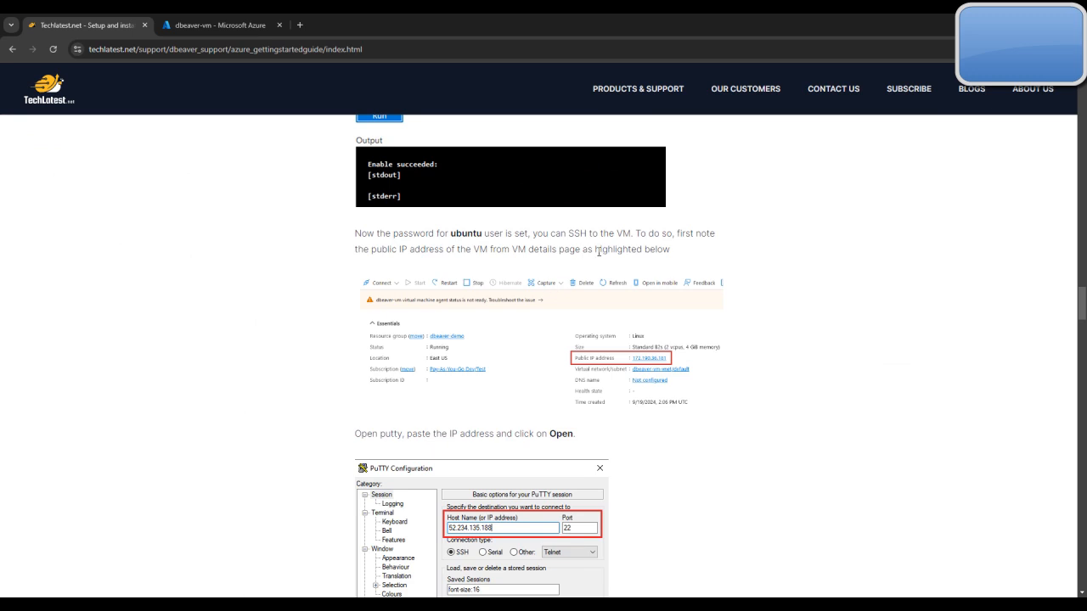
{"action": "scroll", "coordinate": [599, 252], "scroll_direction": "down", "scroll_amount": 5}
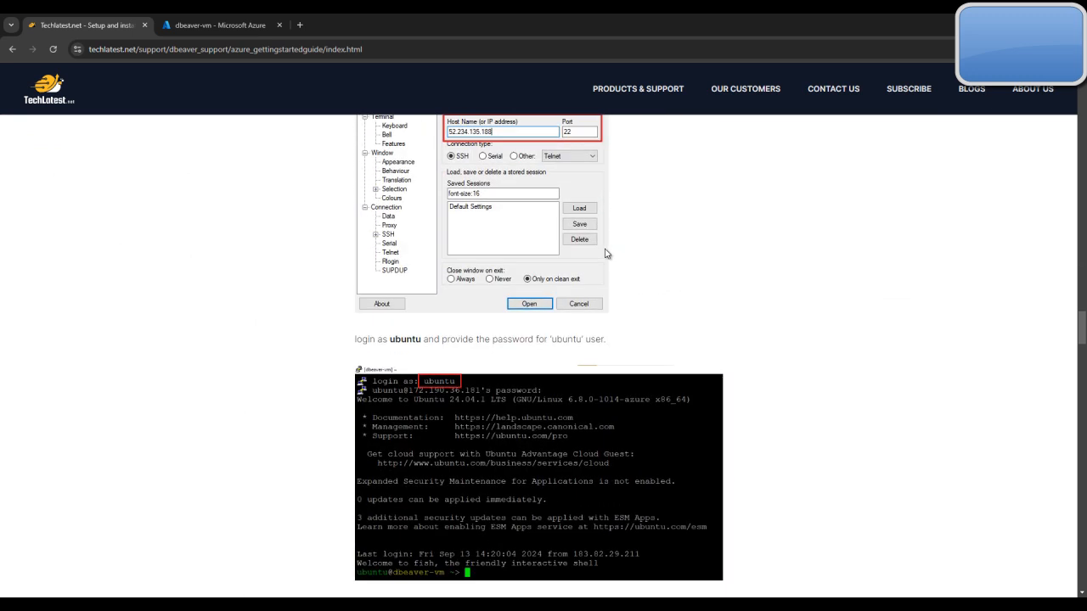
{"action": "scroll", "coordinate": [606, 253], "scroll_direction": "down", "scroll_amount": 2}
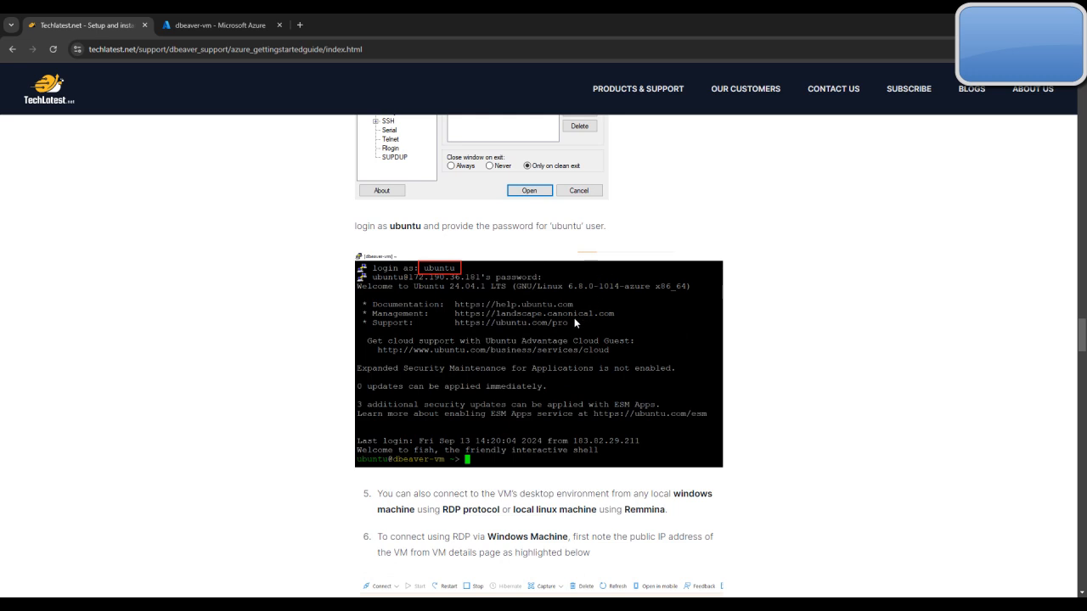
{"action": "scroll", "coordinate": [557, 314], "scroll_direction": "up", "scroll_amount": 3}
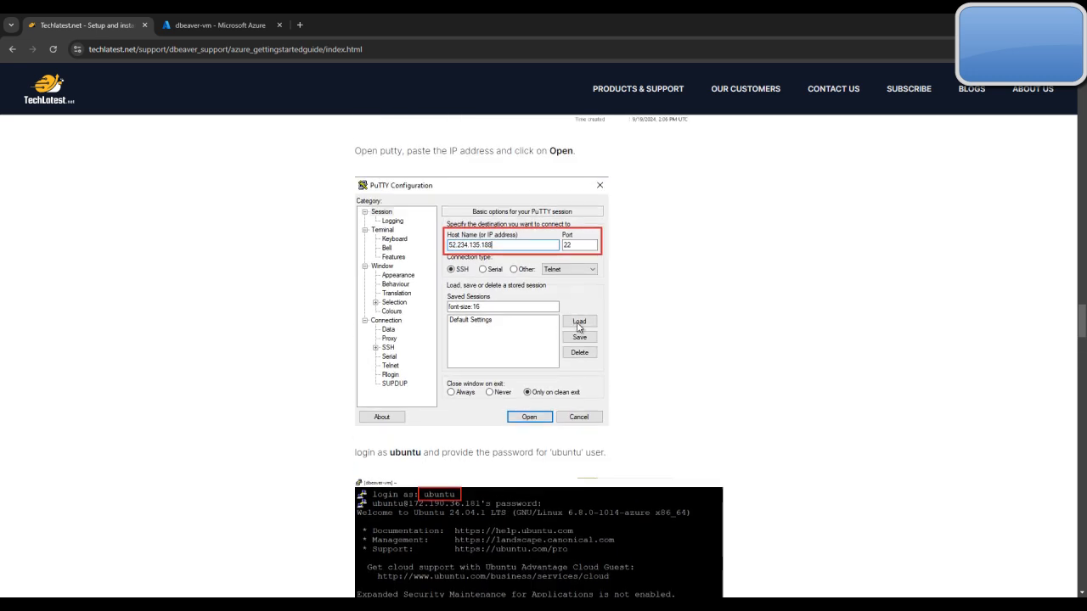
{"action": "scroll", "coordinate": [548, 326], "scroll_direction": "down", "scroll_amount": 1}
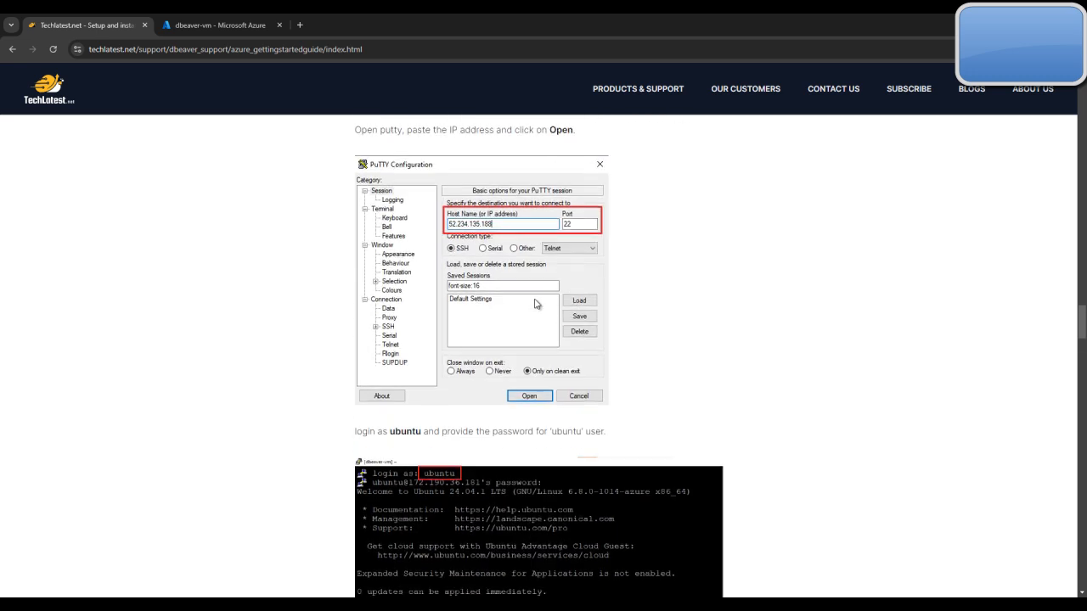
Copy dbeaver-vm's public IP address, launch PuTTY, and open an SSH connection to 4.227.225.211.
{"action": "left_click", "coordinate": [242, 21]}
{"action": "left_click", "coordinate": [762, 235]}
{"action": "left_click", "coordinate": [85, 25]}
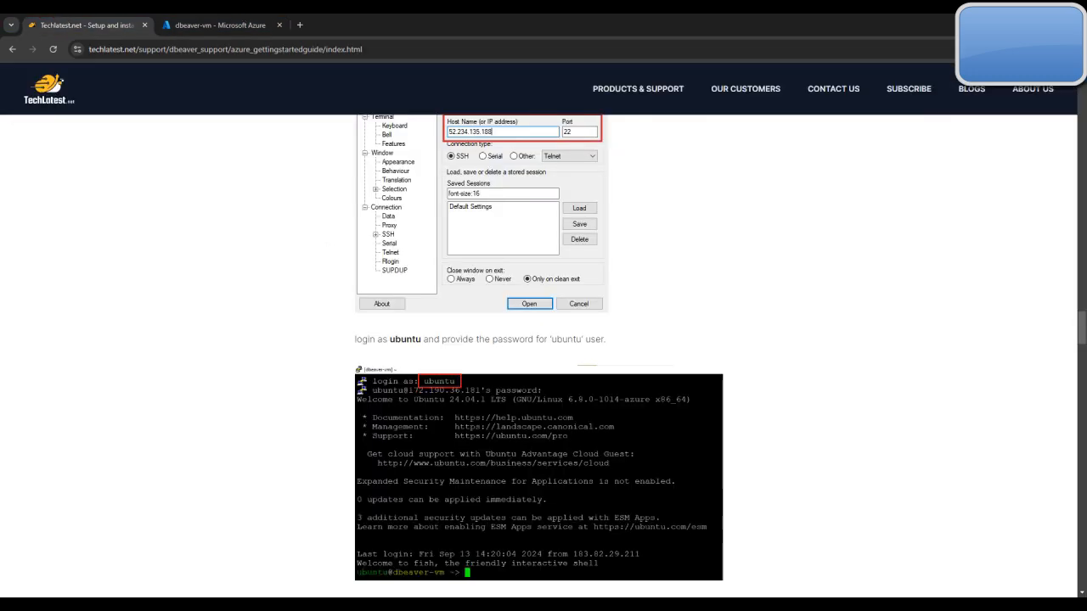
{"action": "key", "text": "super"}
{"action": "type", "text": "pu"}
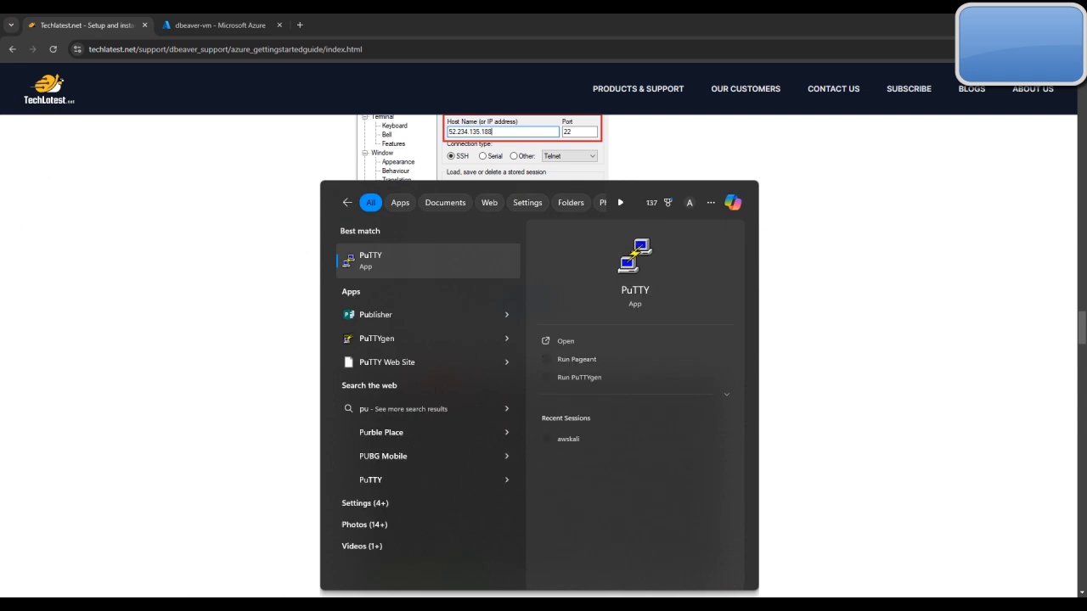
{"action": "key", "text": "Return"}
{"action": "key", "text": "ctrl+v"}
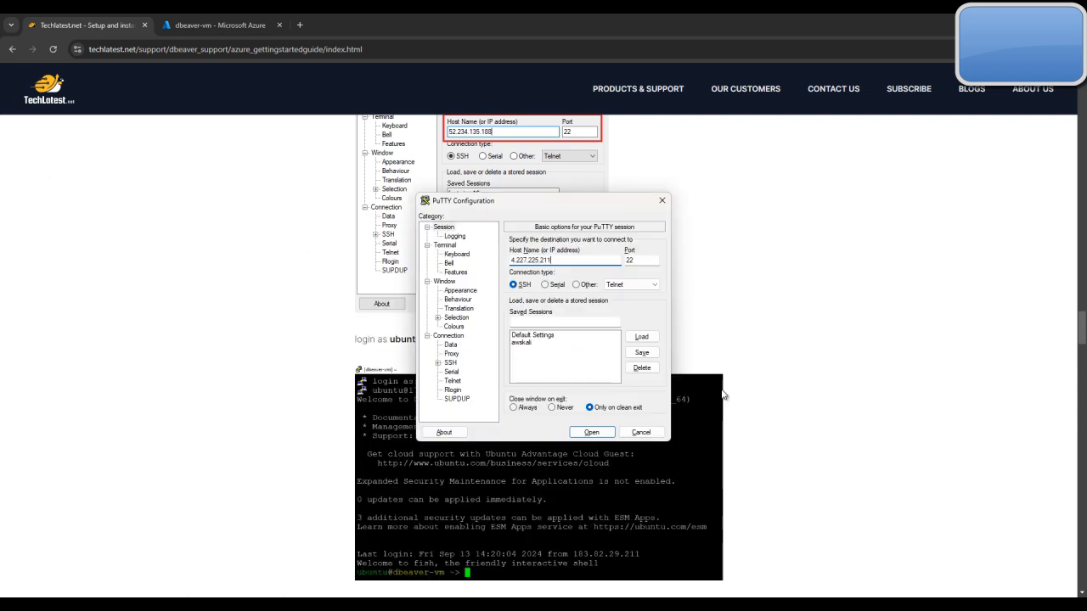
{"action": "left_click", "coordinate": [592, 432]}
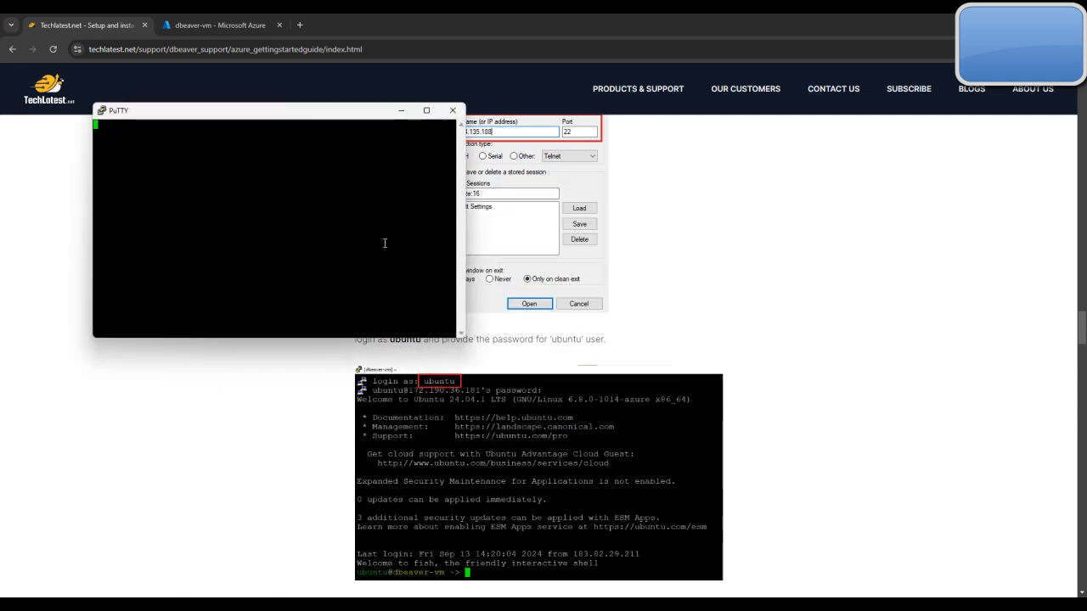
Log in to the SSH session as ubuntu with the account password and maximise the terminal window.
{"action": "type", "text": "ubuntu"}
{"action": "key", "text": "Return"}
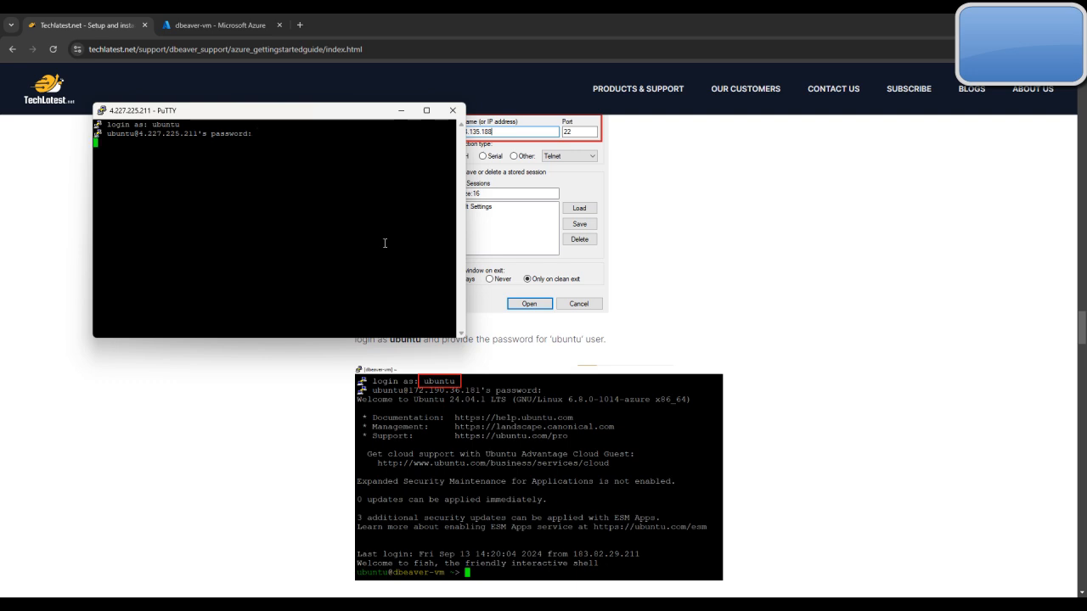
{"action": "key", "text": "Return"}
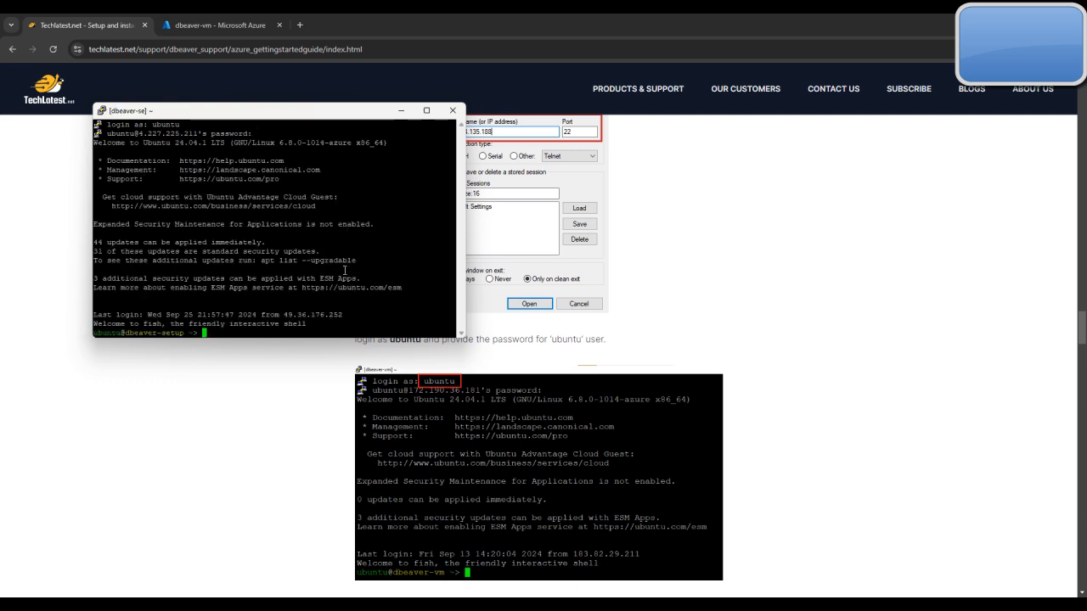
{"action": "left_click", "coordinate": [294, 376]}
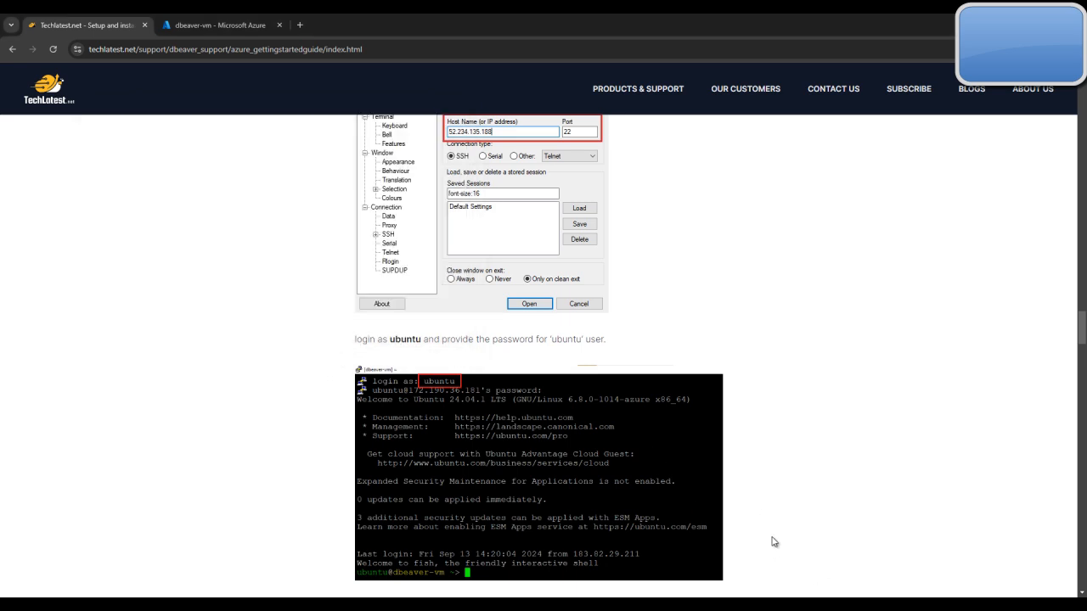
{"action": "key", "text": "alt+Tab"}
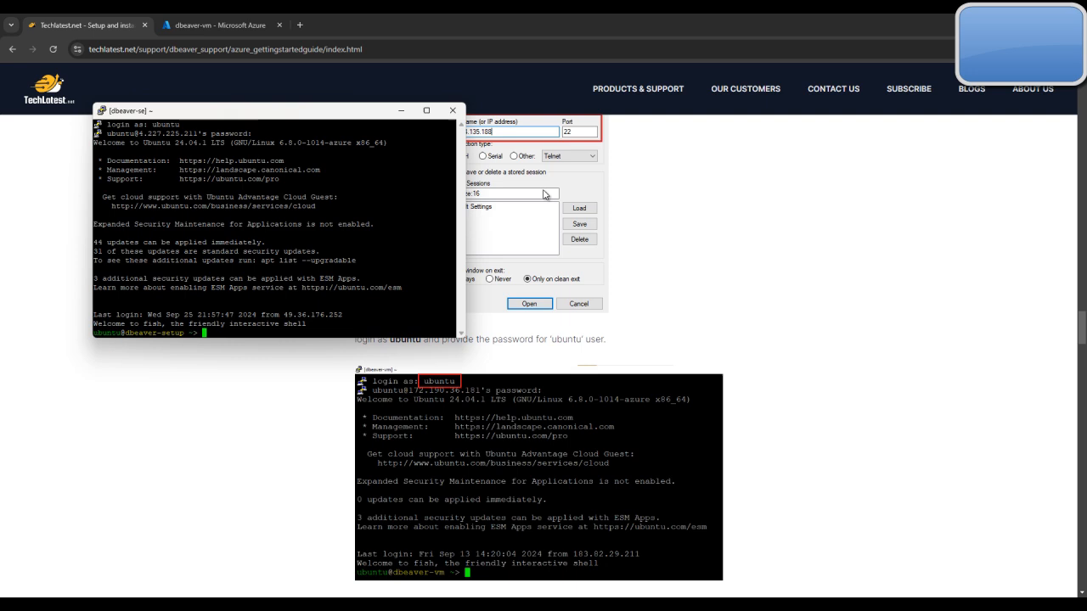
{"action": "left_click", "coordinate": [433, 118]}
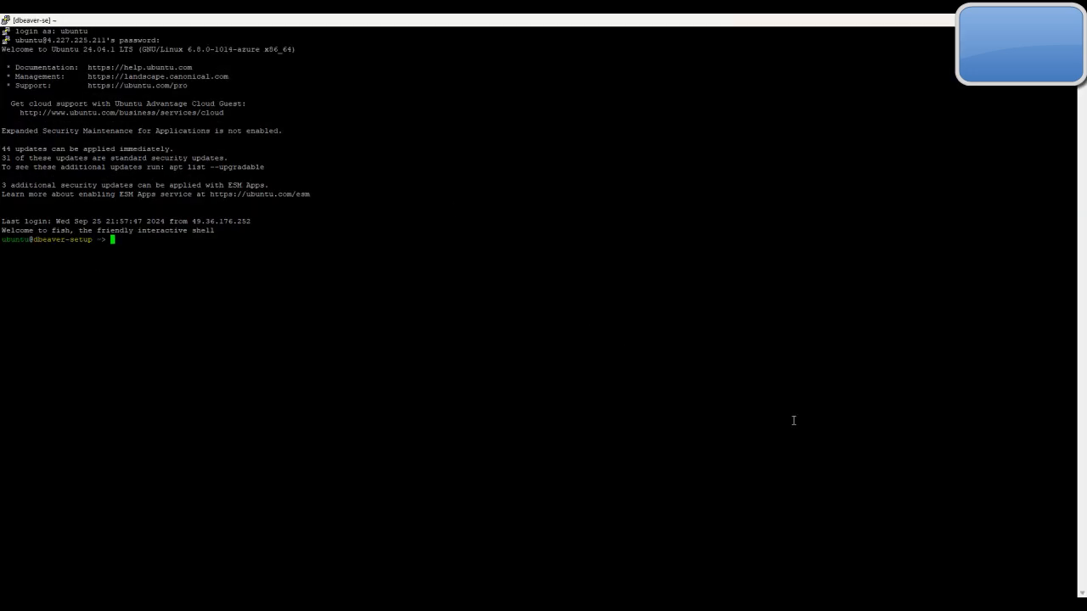
Return to the guide and read how to connect to the VM's desktop from Windows through RDP.
{"action": "key", "text": "alt+Tab"}
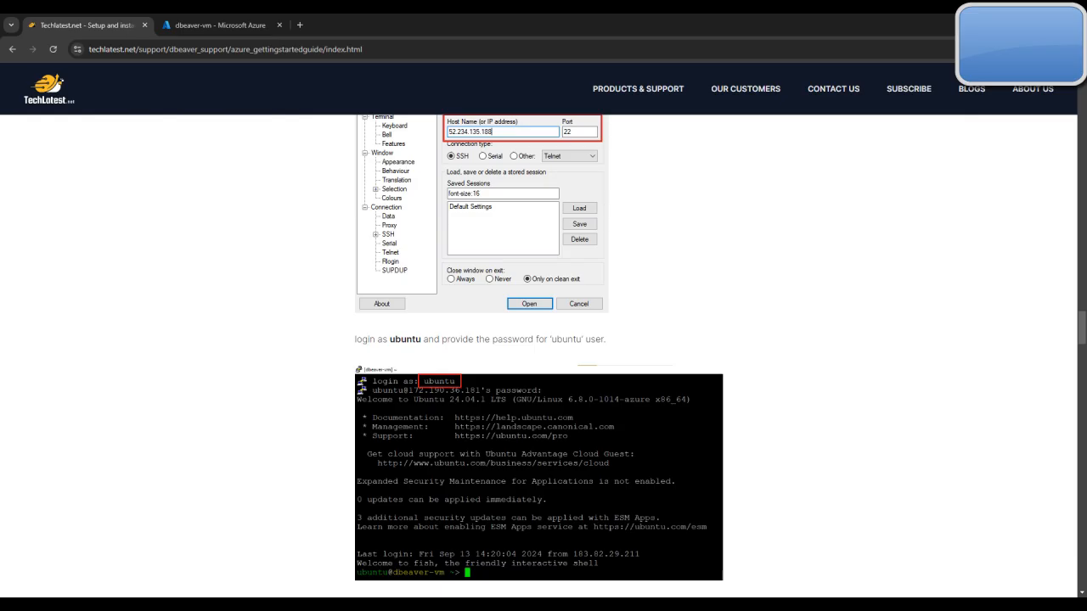
{"action": "scroll", "coordinate": [787, 493], "scroll_direction": "up", "scroll_amount": 1}
{"action": "scroll", "coordinate": [786, 494], "scroll_direction": "down", "scroll_amount": 4}
{"action": "scroll", "coordinate": [787, 493], "scroll_direction": "down", "scroll_amount": 2}
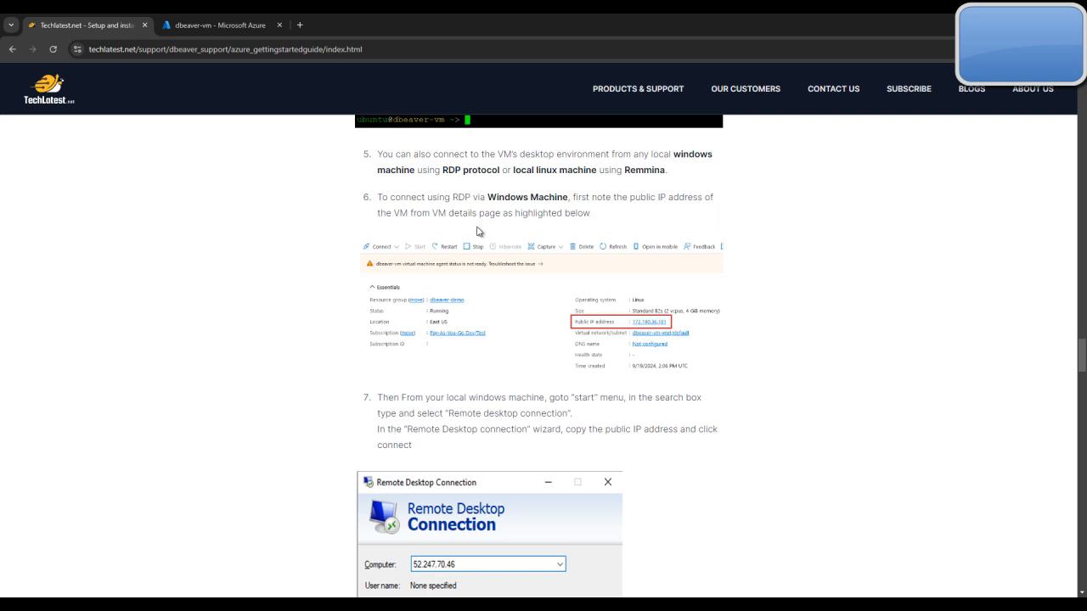
{"action": "scroll", "coordinate": [549, 251], "scroll_direction": "down", "scroll_amount": 3}
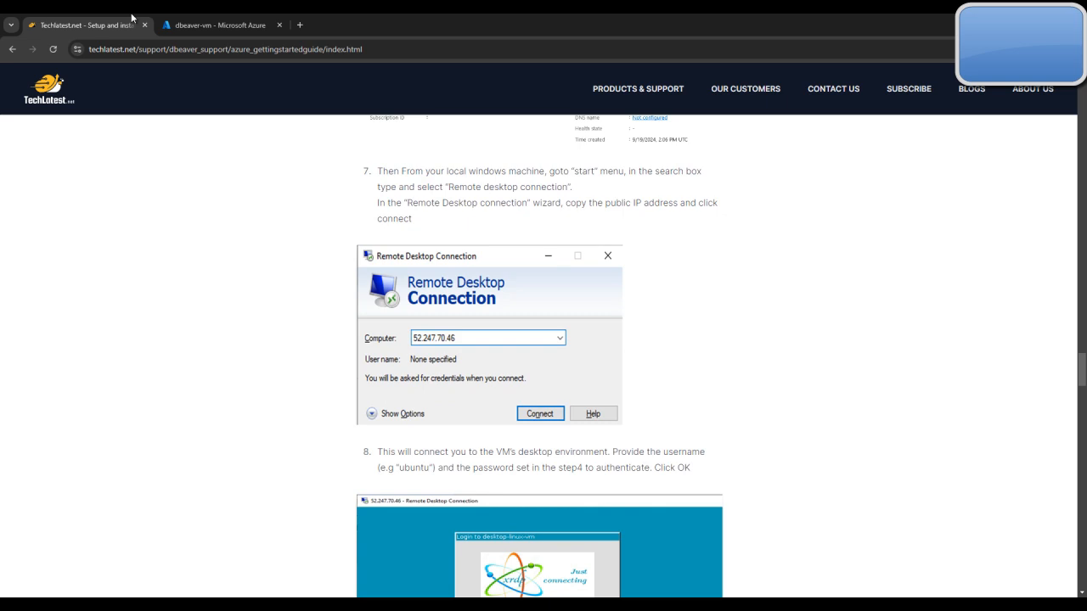
Copy dbeaver-vm's public IP address again and review the guide's Remote Desktop login and Remmina instructions.
{"action": "left_click", "coordinate": [221, 24]}
{"action": "left_click", "coordinate": [762, 237]}
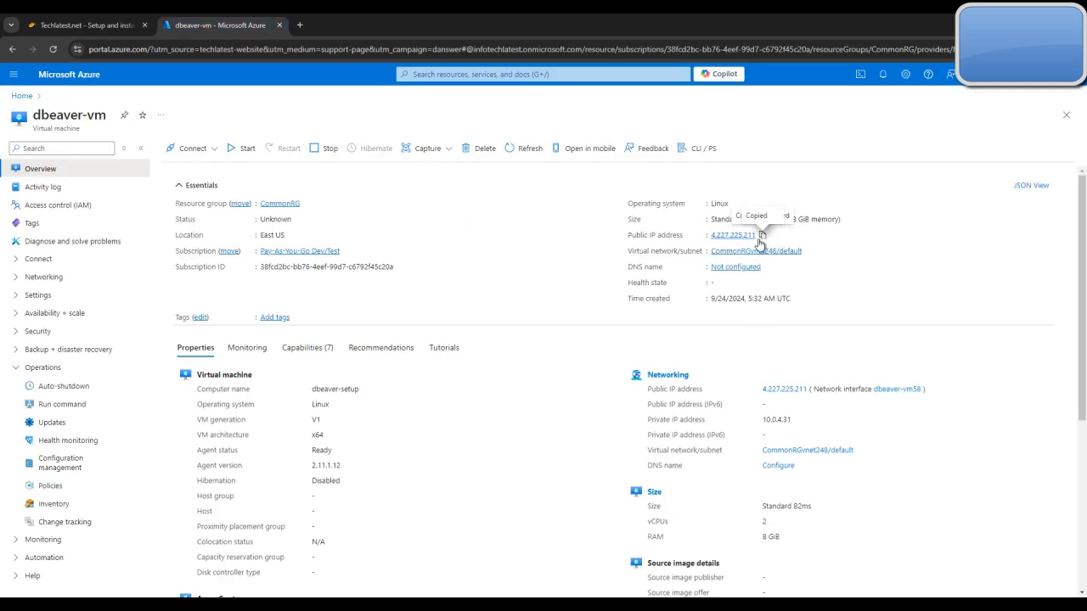
{"action": "left_click", "coordinate": [89, 25]}
{"action": "scroll", "coordinate": [616, 365], "scroll_direction": "down", "scroll_amount": 4}
{"action": "scroll", "coordinate": [617, 362], "scroll_direction": "down", "scroll_amount": 9}
{"action": "scroll", "coordinate": [628, 358], "scroll_direction": "up", "scroll_amount": 4}
{"action": "scroll", "coordinate": [632, 359], "scroll_direction": "up", "scroll_amount": 3}
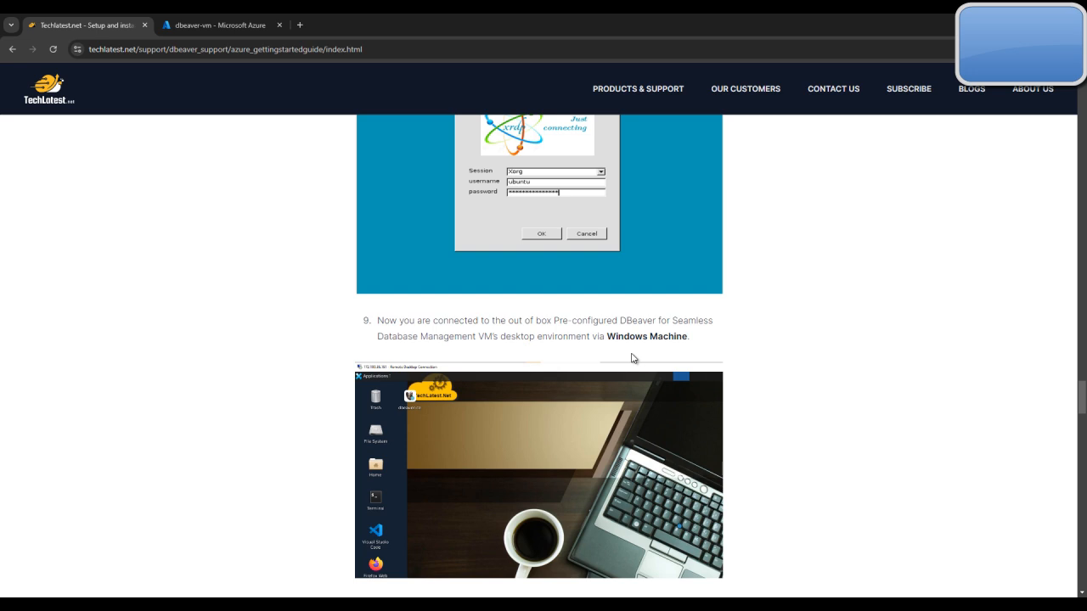
{"action": "scroll", "coordinate": [631, 357], "scroll_direction": "down", "scroll_amount": 6}
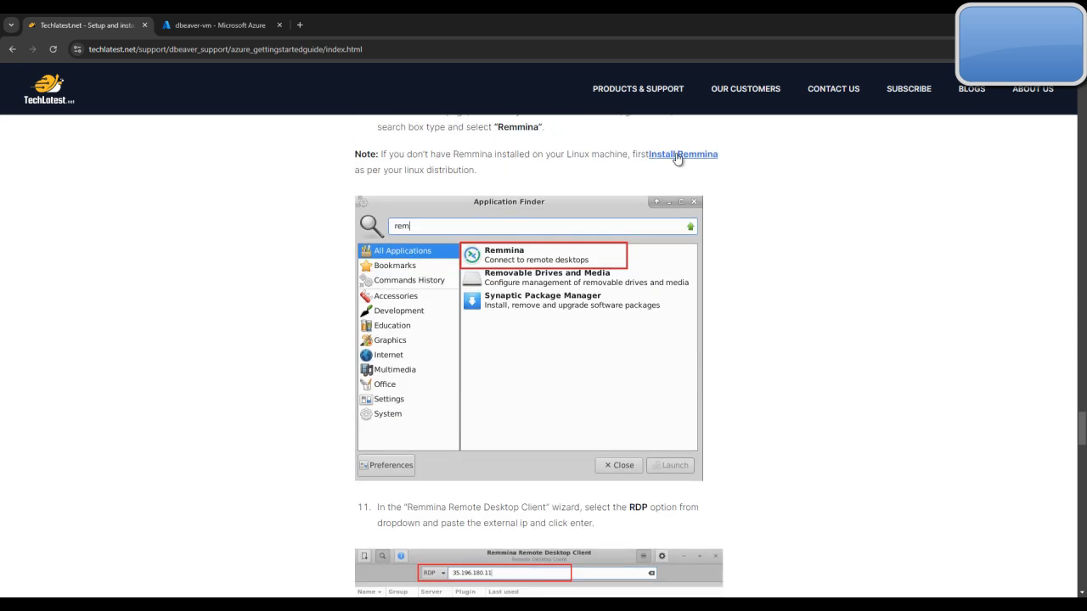
Open the Remmina installation page in a new tab, return to the guide, and read up to step 14 on starting DBeaver.
{"action": "right_click", "coordinate": [673, 155]}
{"action": "left_click", "coordinate": [722, 161]}
{"action": "left_click", "coordinate": [176, 23]}
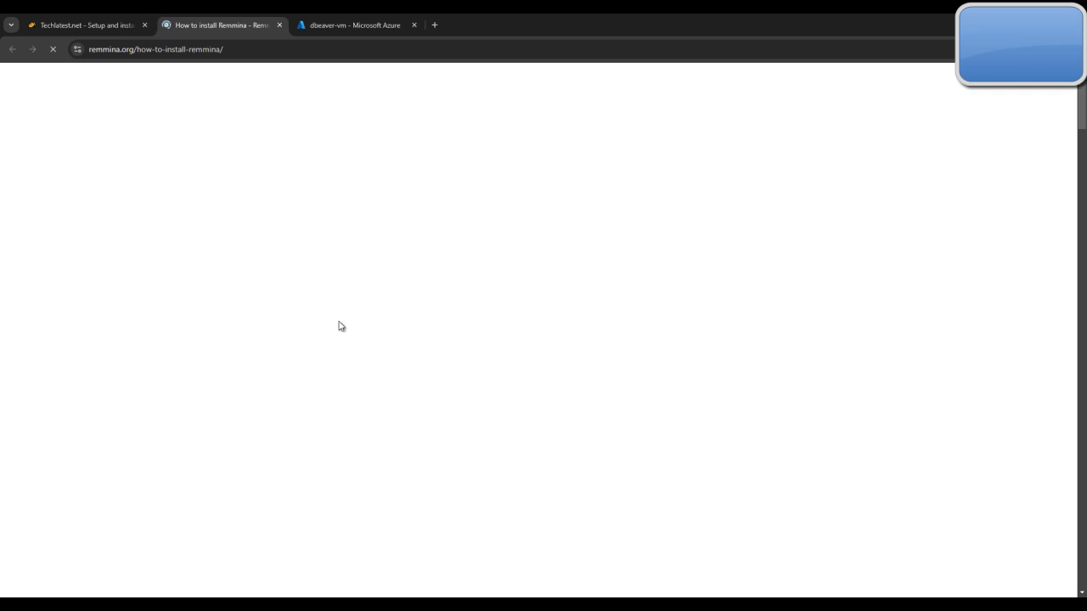
{"action": "left_click", "coordinate": [12, 18]}
{"action": "left_click", "coordinate": [100, 112]}
{"action": "scroll", "coordinate": [619, 422], "scroll_direction": "down", "scroll_amount": 6}
{"action": "scroll", "coordinate": [619, 422], "scroll_direction": "down", "scroll_amount": 4}
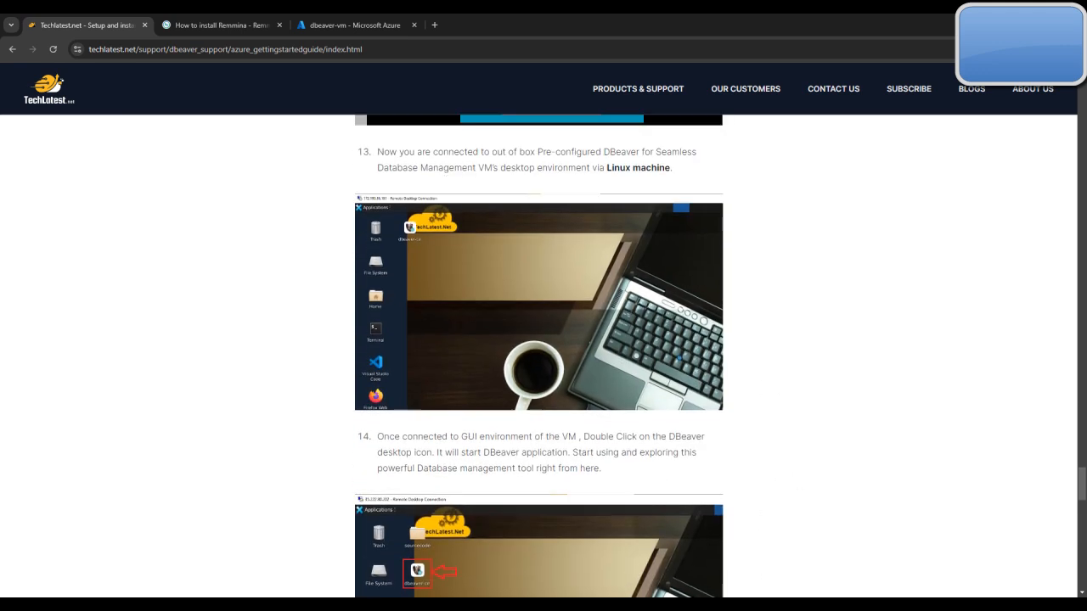
Connect to 4.227.225.211 with Remote Desktop Connection and accept the unverified identity of the remote computer.
{"action": "left_click", "coordinate": [724, 607]}
{"action": "left_click", "coordinate": [561, 194]}
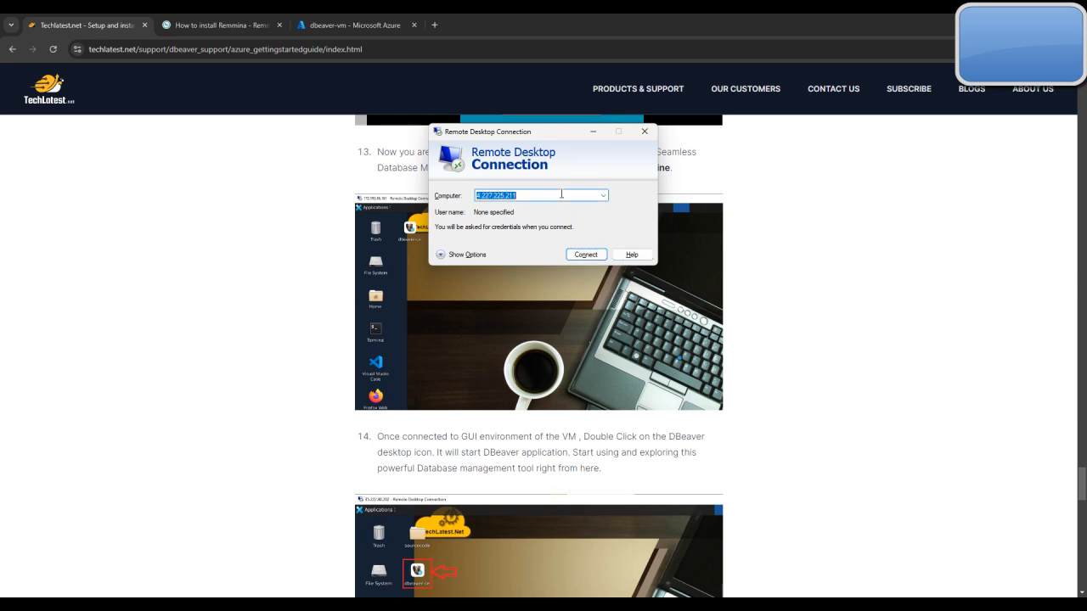
{"action": "key", "text": "BackSpace"}
{"action": "key", "text": "ctrl+v"}
{"action": "left_click", "coordinate": [586, 255]}
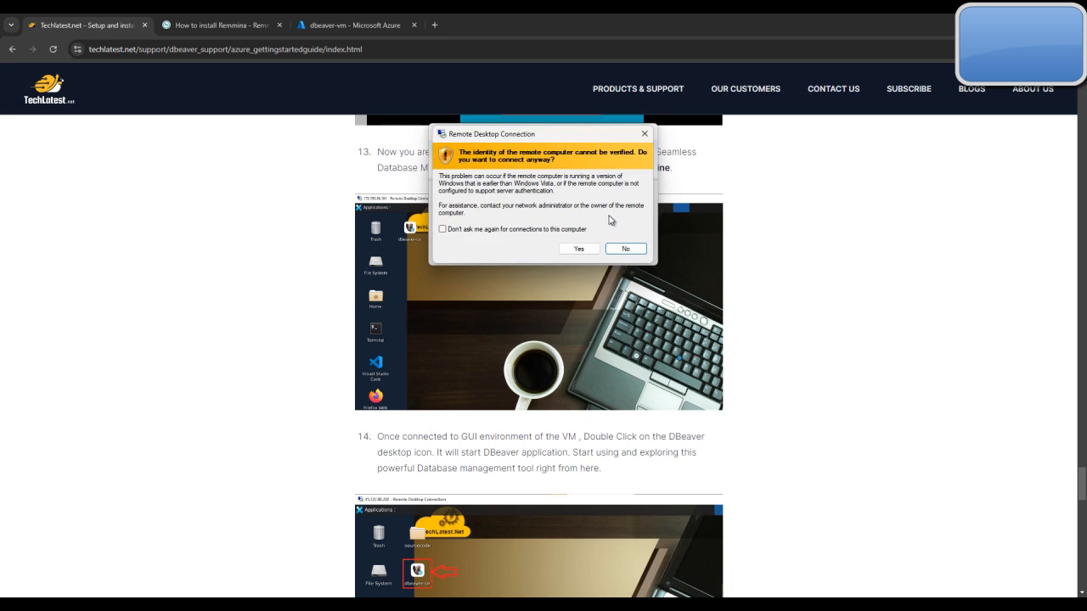
{"action": "left_click", "coordinate": [578, 249]}
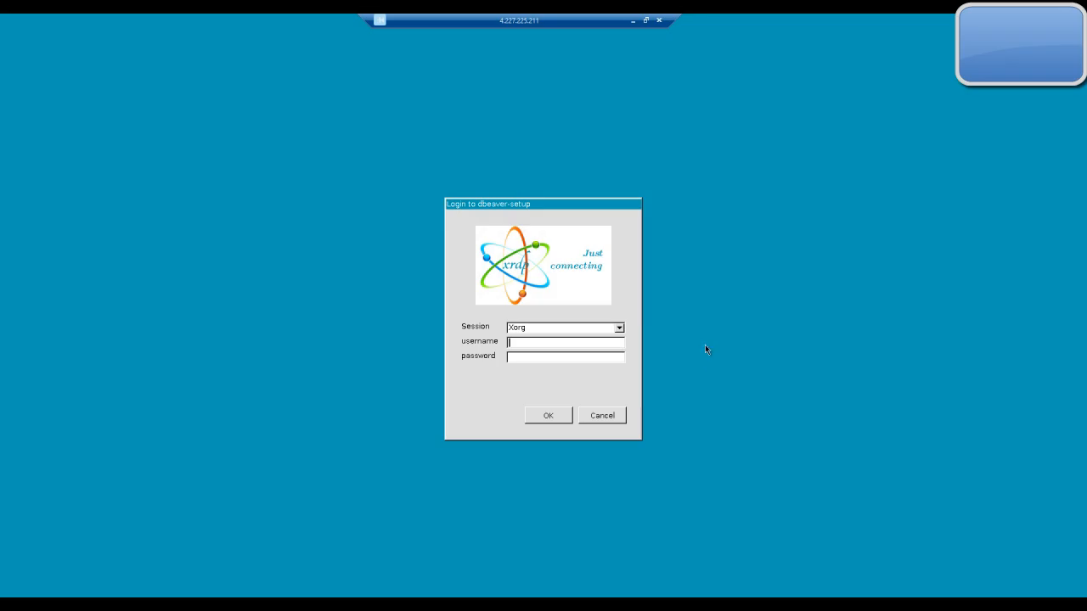
Log in to the Xorg session as ubuntu with the account password.
{"action": "type", "text": "ubuntu"}
{"action": "left_click", "coordinate": [528, 358]}
{"action": "type", "text": "****"}
{"action": "key", "text": "Return"}
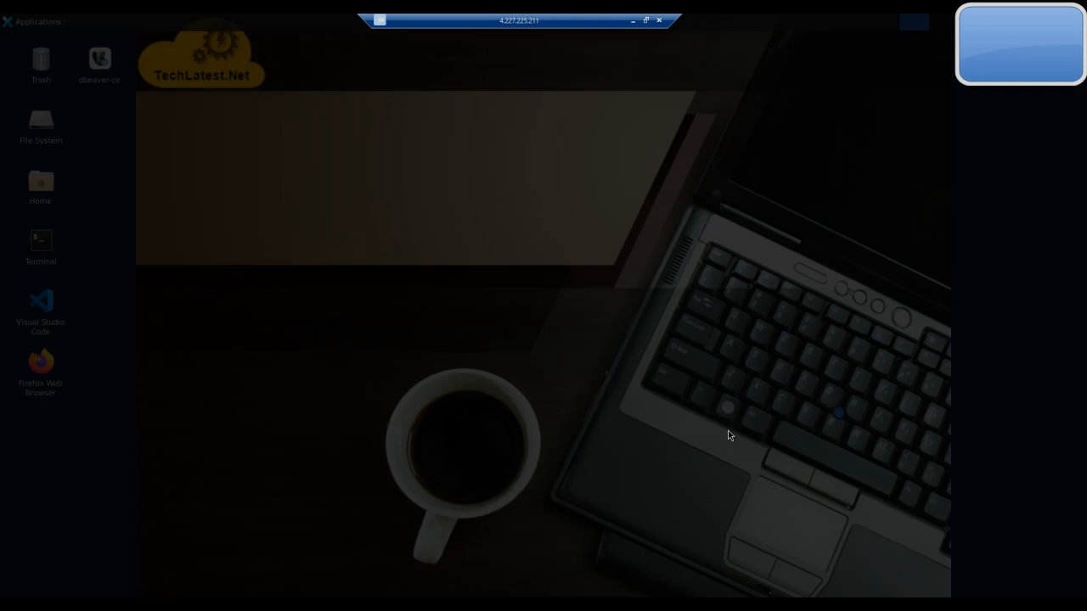
Minimise and restore the remote desktop, launch dbeaver-ce from the VM's desktop, and display DBeaver's file commands.
{"action": "left_click", "coordinate": [633, 21]}
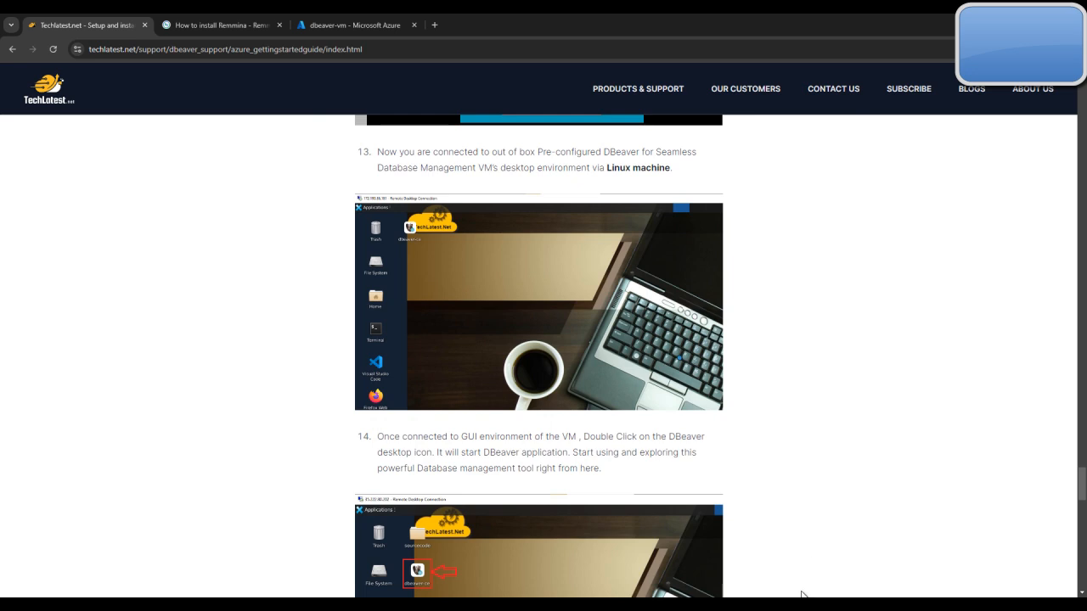
{"action": "left_click", "coordinate": [761, 604]}
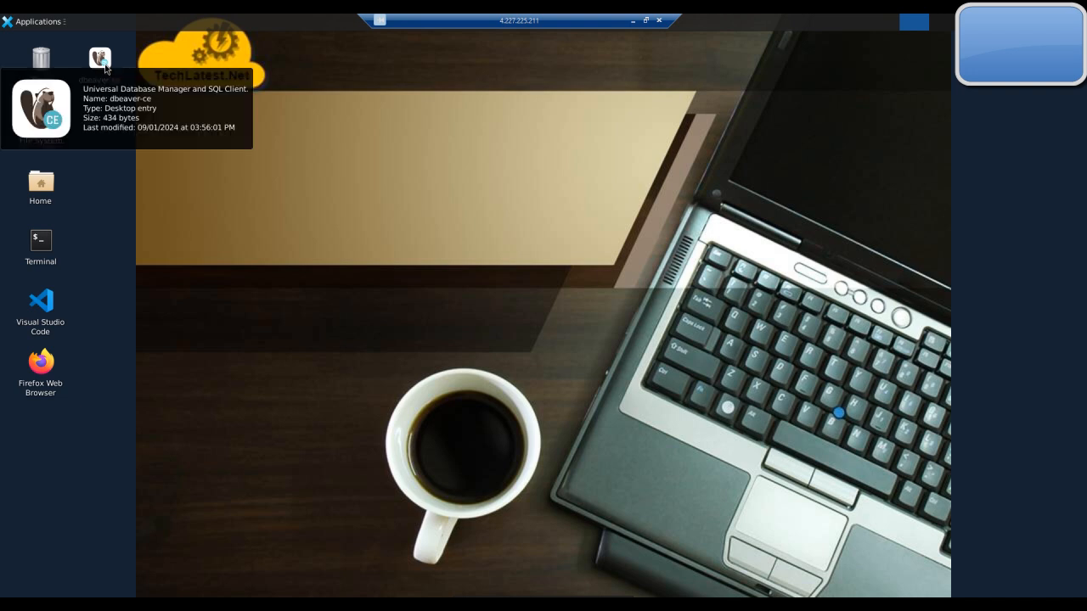
{"action": "double_click", "coordinate": [102, 121]}
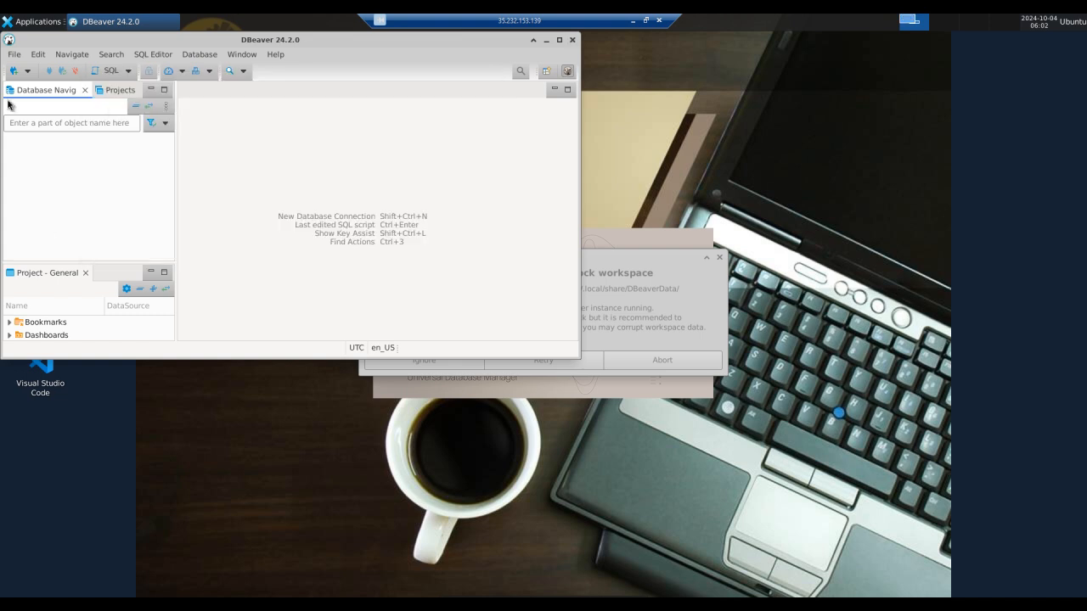
{"action": "left_click", "coordinate": [15, 55]}
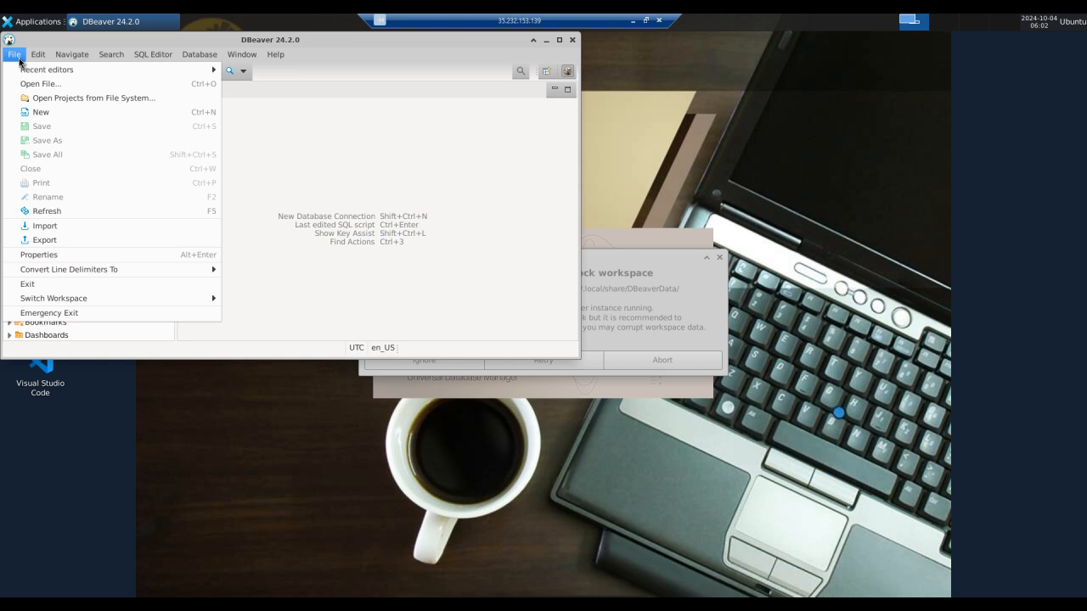
Look through DBeaver's editing, database, search and navigation commands.
{"action": "left_click", "coordinate": [15, 55]}
{"action": "left_click", "coordinate": [38, 55]}
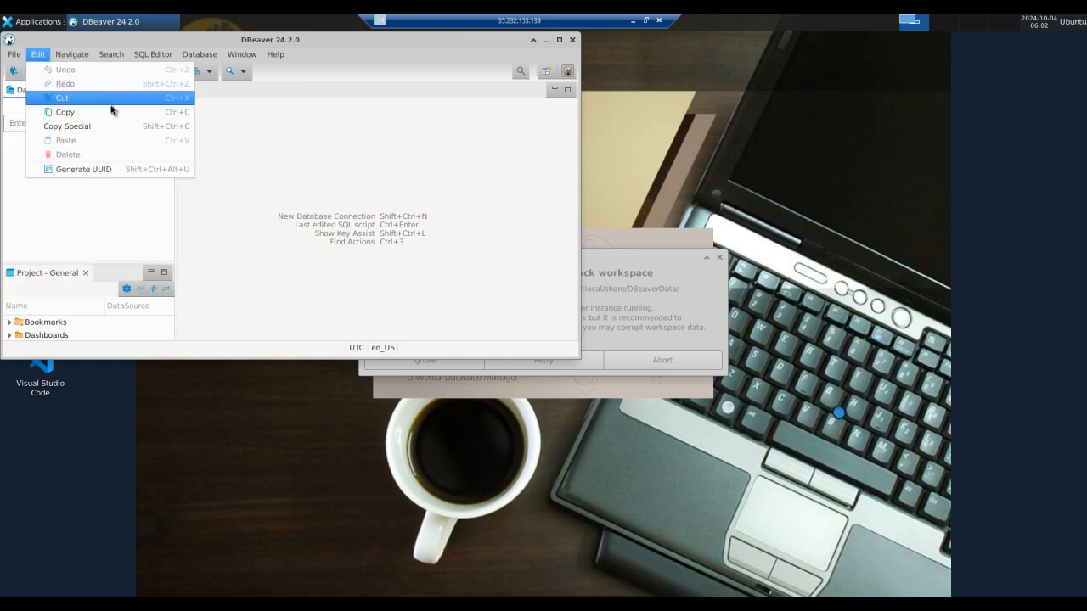
{"action": "left_click", "coordinate": [196, 56]}
{"action": "left_click", "coordinate": [198, 56]}
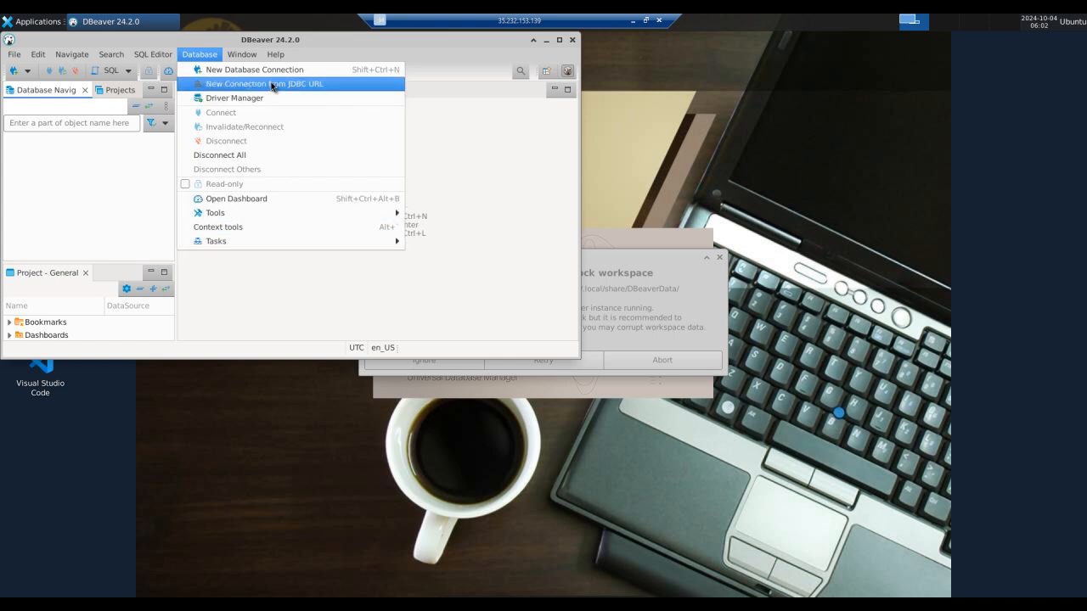
{"action": "left_click", "coordinate": [154, 55]}
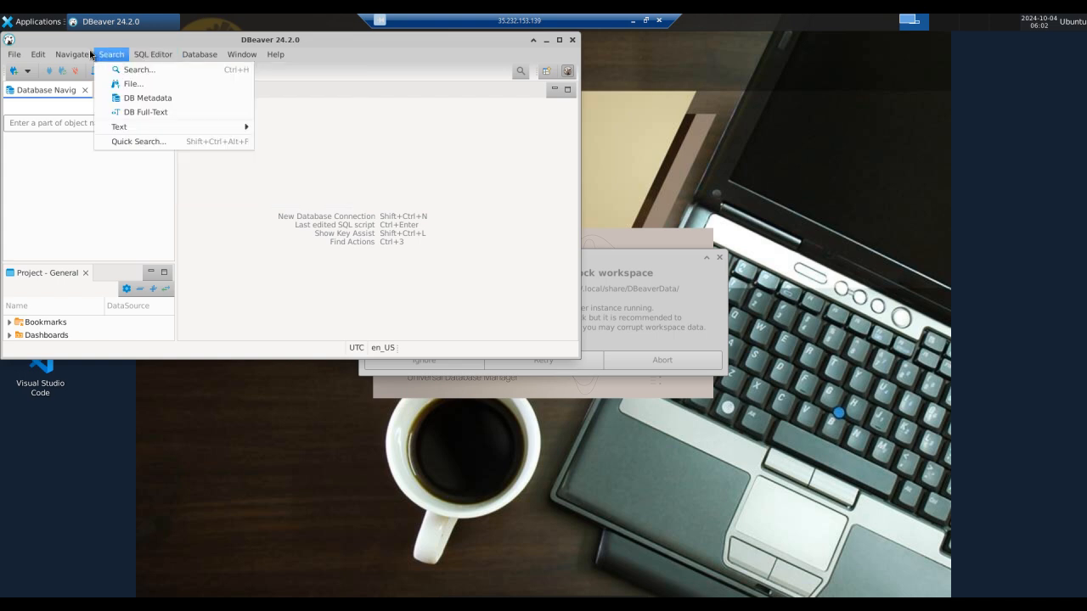
{"action": "mouse_move", "coordinate": [75, 54]}
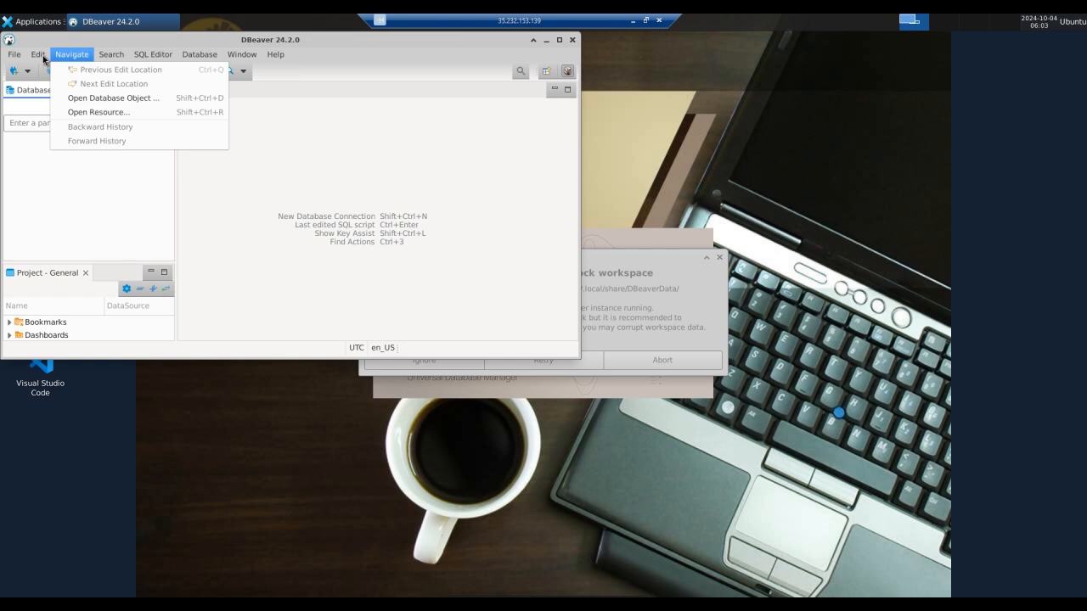
{"action": "left_click", "coordinate": [42, 58]}
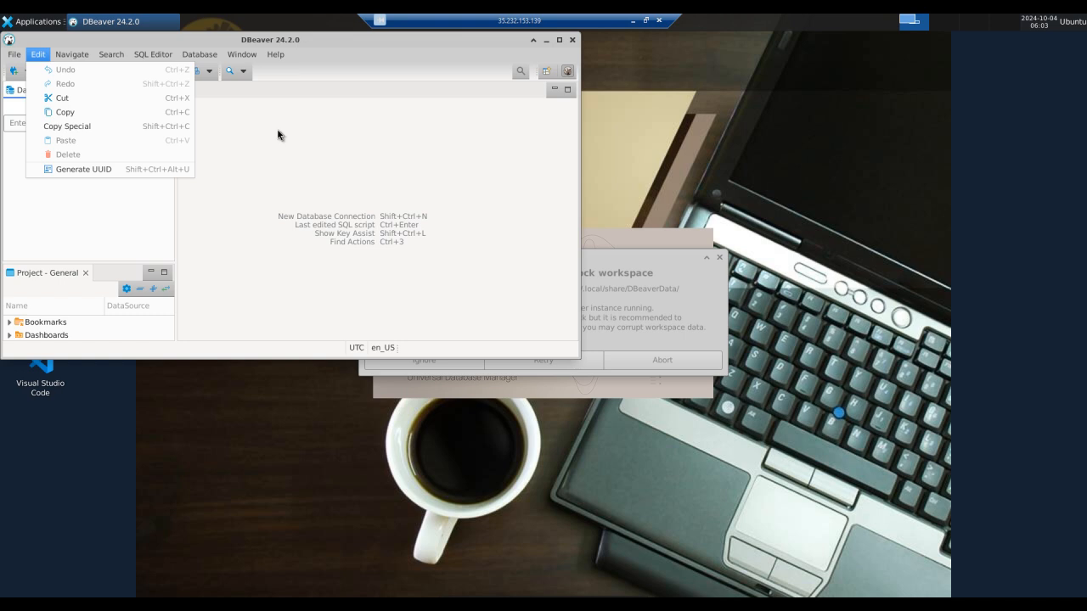
{"action": "key", "text": "Right"}
{"action": "key", "text": "Escape"}
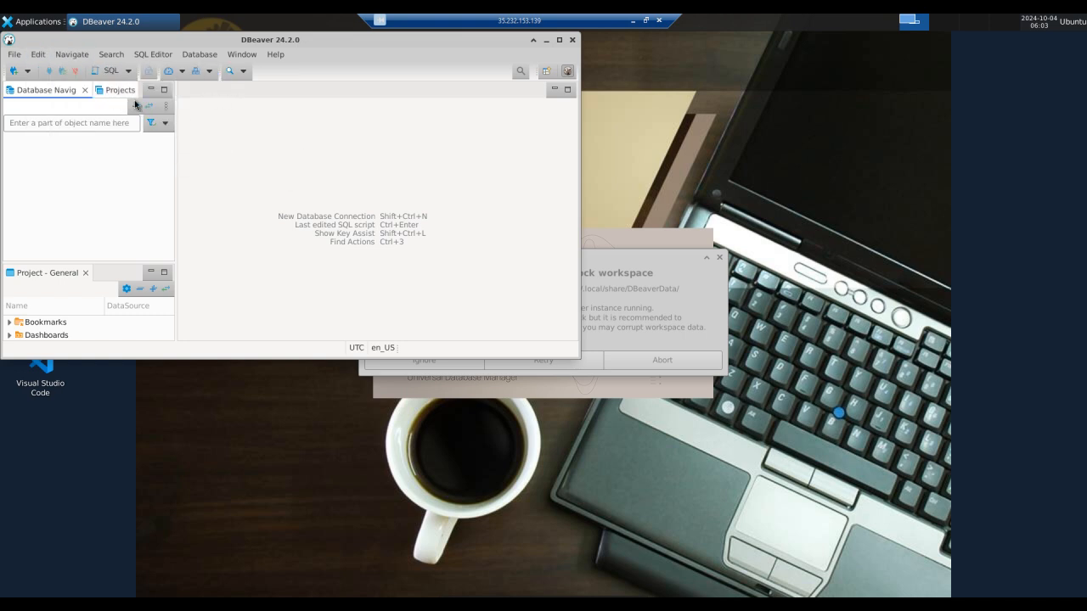
Examine DBeaver's quick options for searching, database tasks and SQL scripts.
{"action": "left_click", "coordinate": [244, 73]}
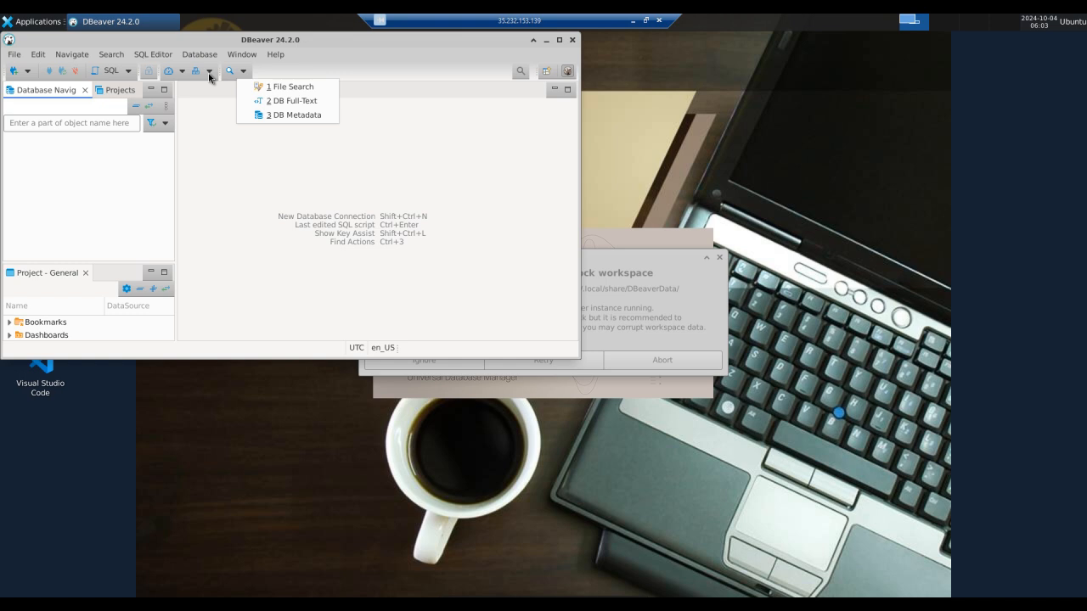
{"action": "left_click", "coordinate": [210, 77]}
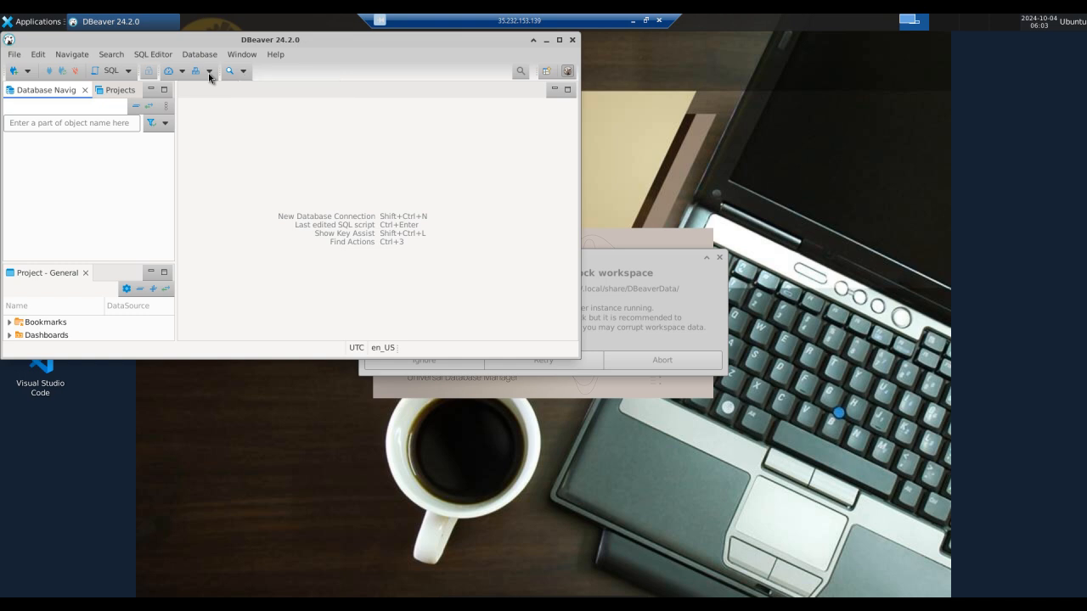
{"action": "left_click", "coordinate": [210, 75]}
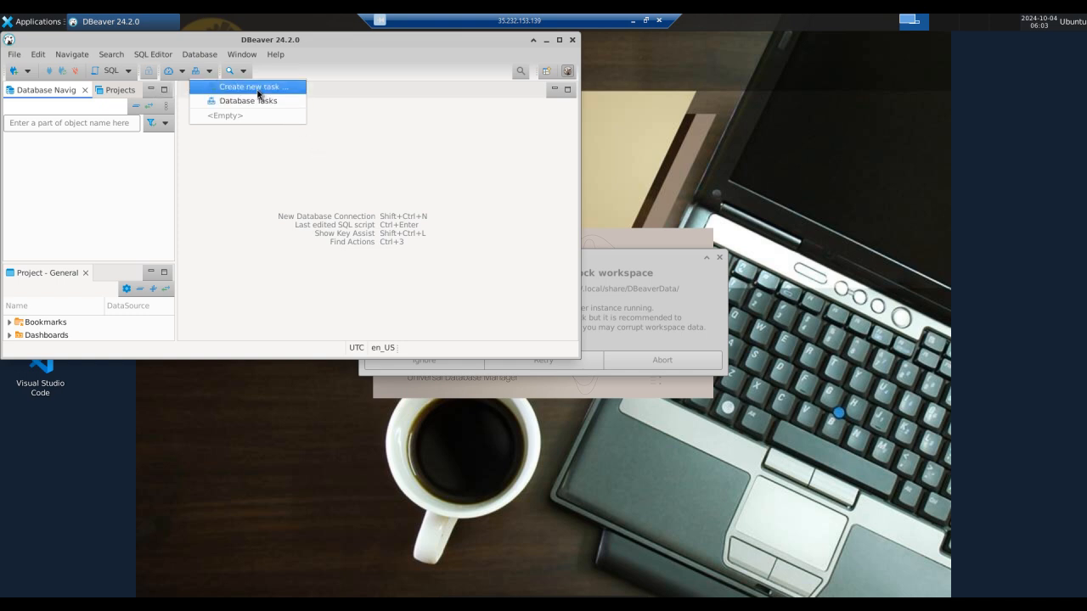
{"action": "left_click", "coordinate": [129, 77]}
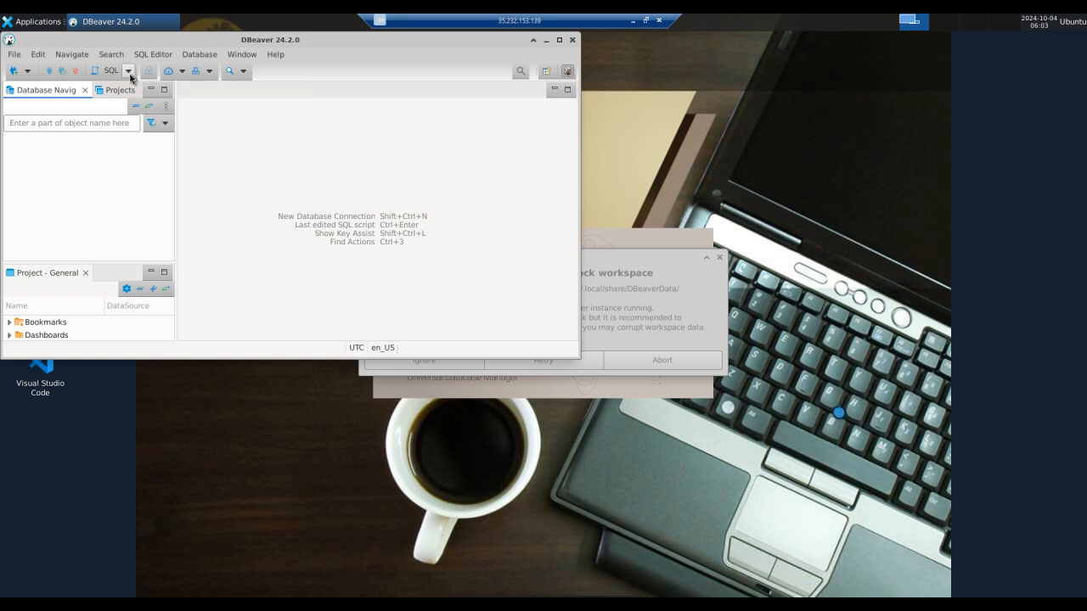
{"action": "left_click", "coordinate": [129, 73]}
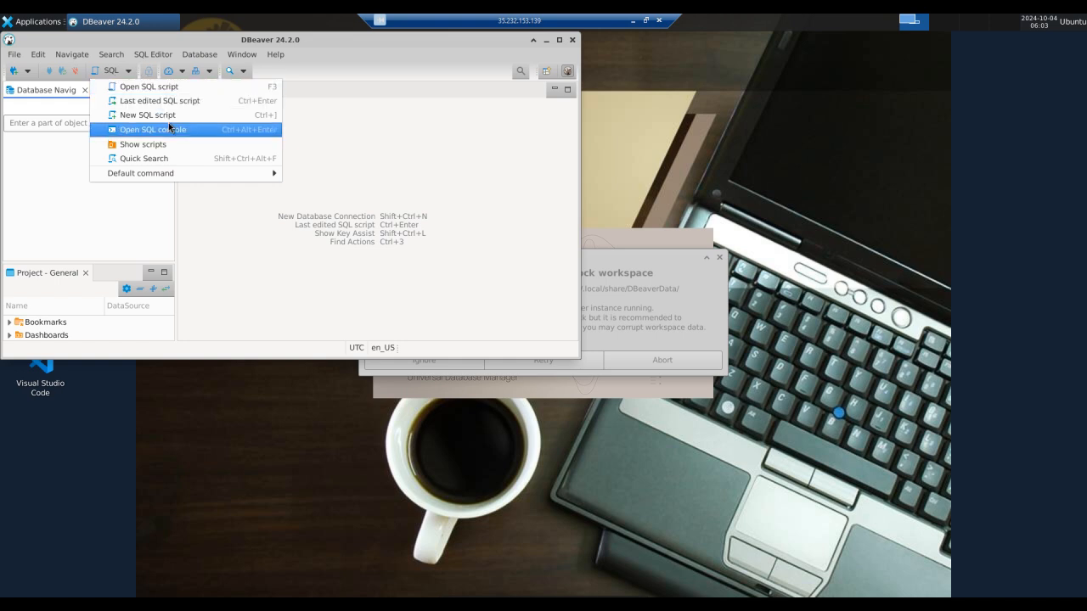
{"action": "left_click", "coordinate": [211, 54]}
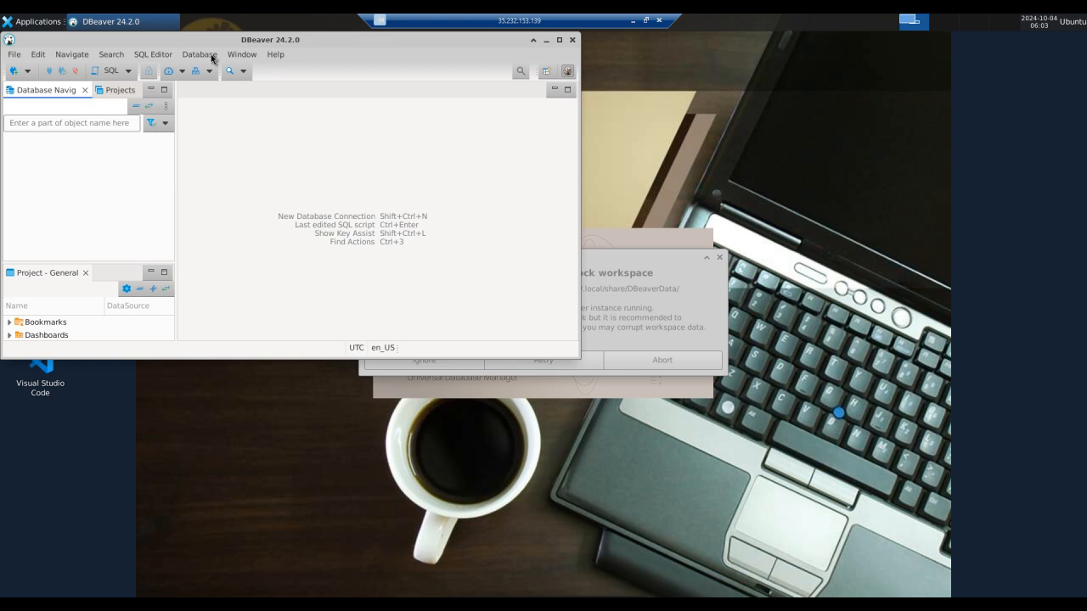
Start a new database connection, try the MySQL, Oracle and SQLite drivers, and select SQL Server.
{"action": "left_click", "coordinate": [211, 53]}
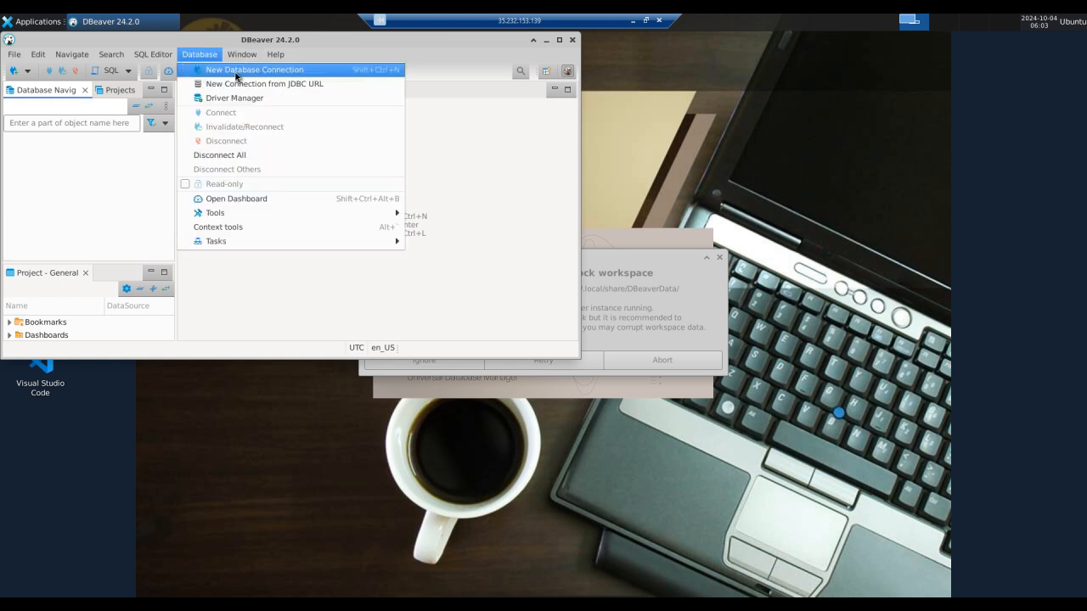
{"action": "left_click", "coordinate": [237, 73]}
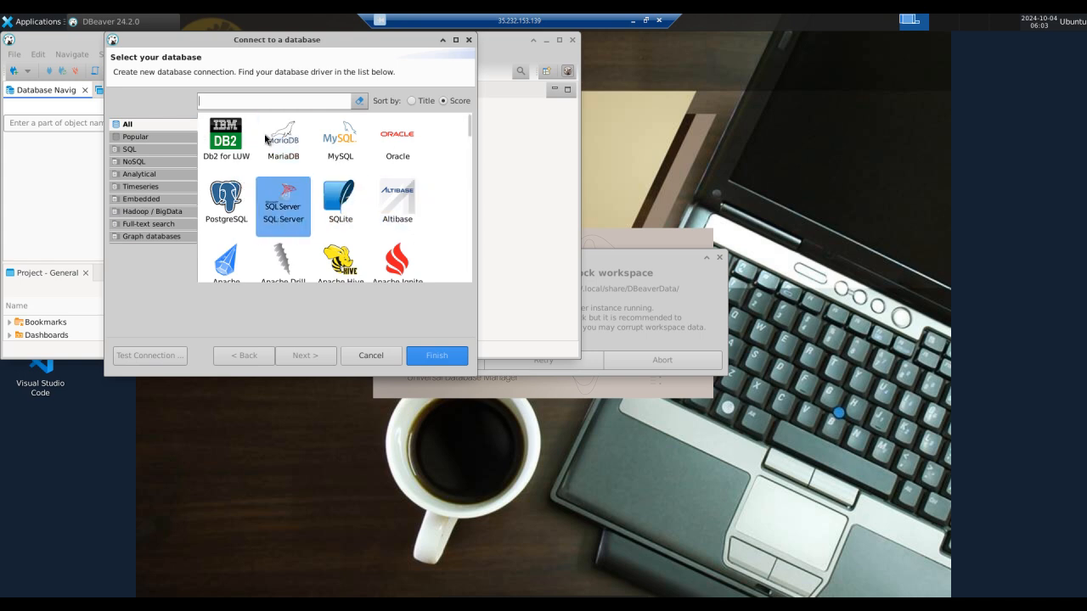
{"action": "left_click", "coordinate": [335, 161]}
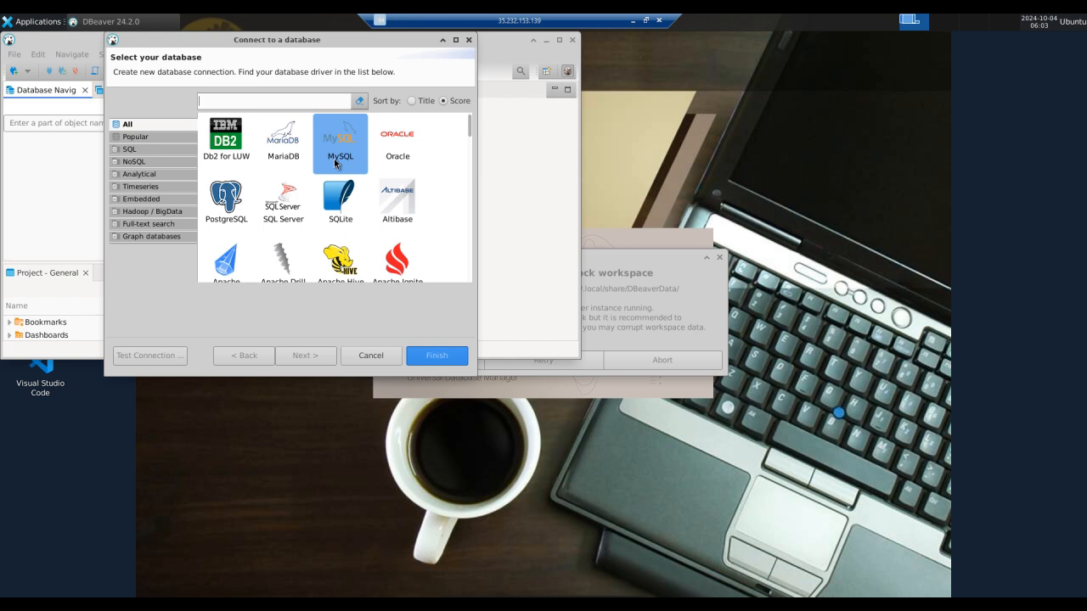
{"action": "left_click", "coordinate": [377, 167]}
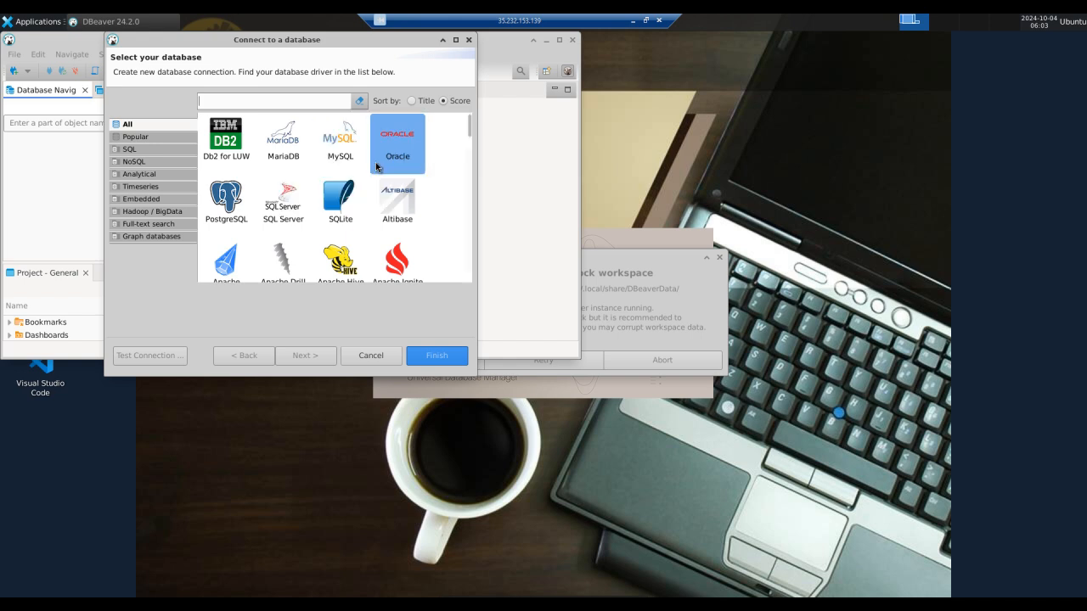
{"action": "left_click", "coordinate": [339, 199]}
{"action": "left_click", "coordinate": [304, 204]}
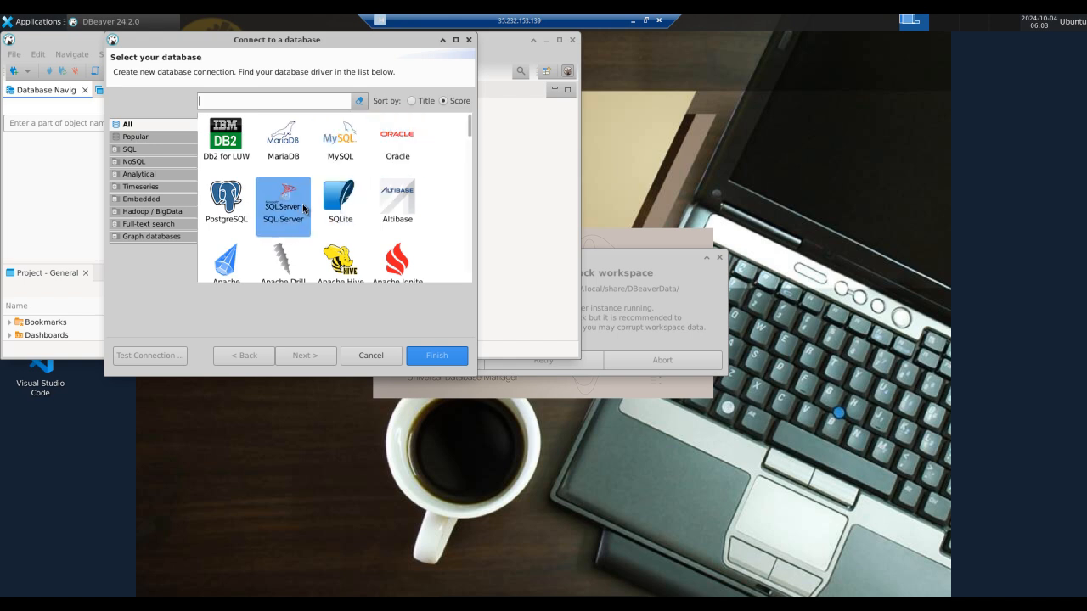
Switch the Remote Desktop session from full screen to a smaller window.
{"action": "left_click", "coordinate": [629, 22]}
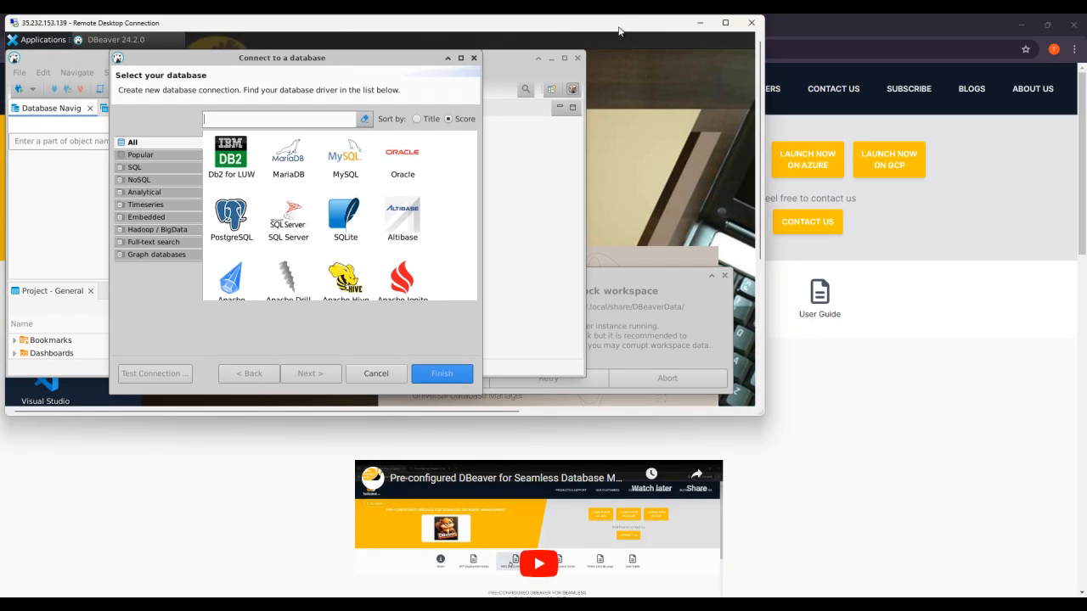